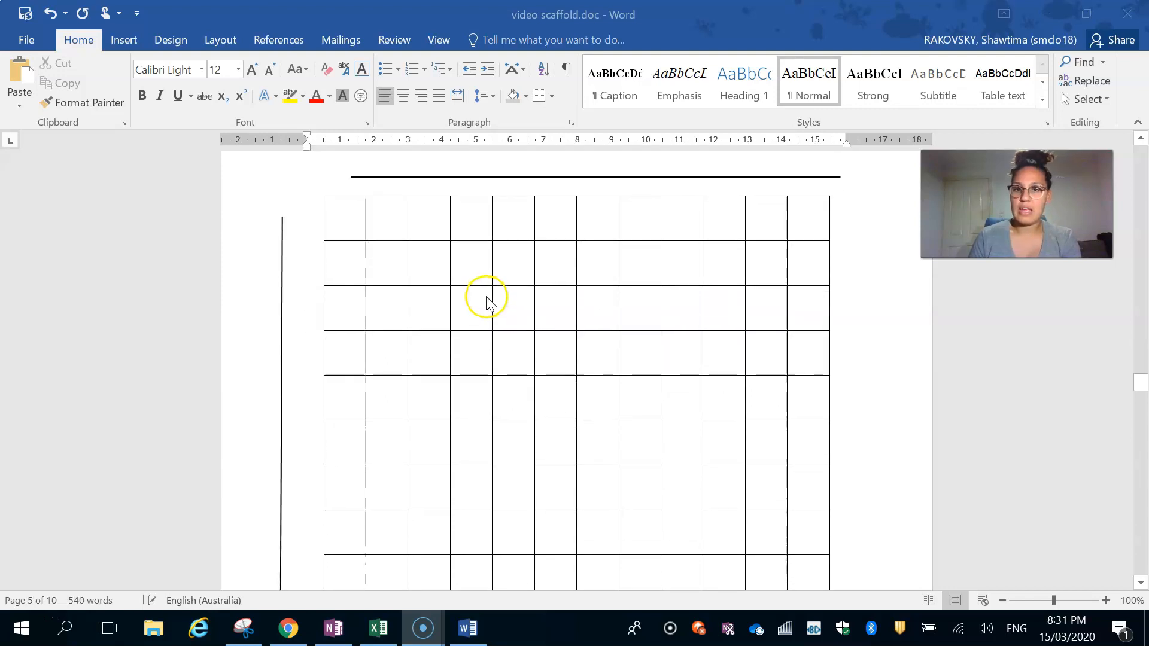
{"action": "scroll", "coordinate": [452, 303], "scroll_direction": "down", "scroll_amount": 5}
- Copy the whole Table 1 with the ramp angle trial results and averages from the Word document
{"action": "scroll", "coordinate": [453, 306], "scroll_direction": "up", "scroll_amount": 8}
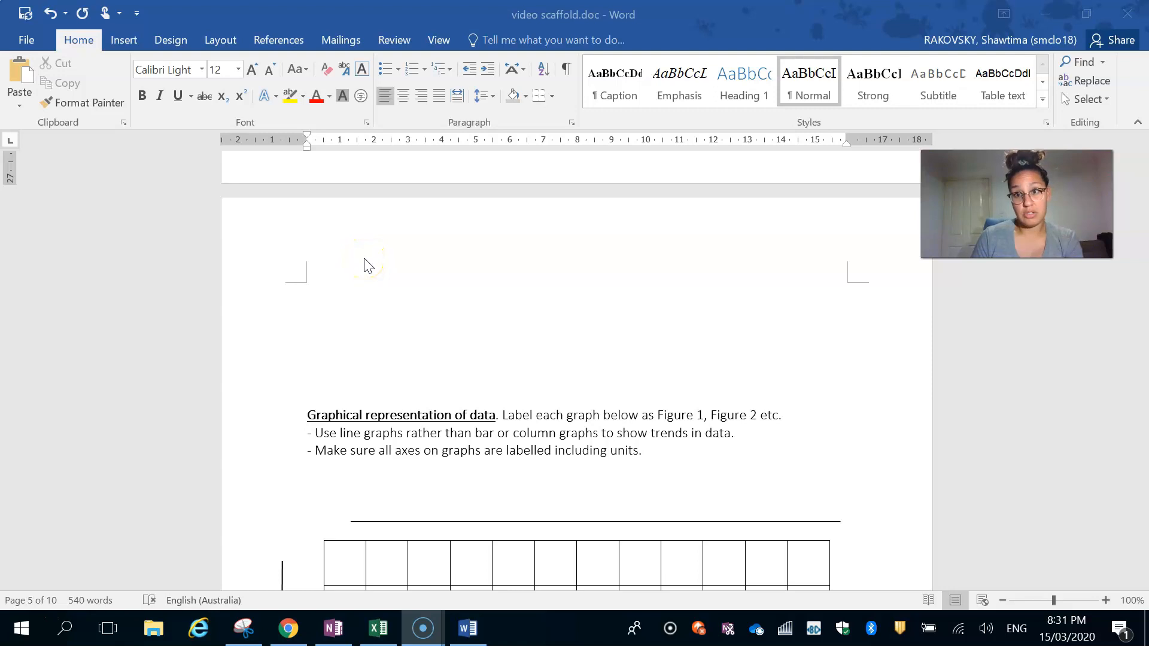
{"action": "scroll", "coordinate": [368, 265], "scroll_direction": "up", "scroll_amount": 12}
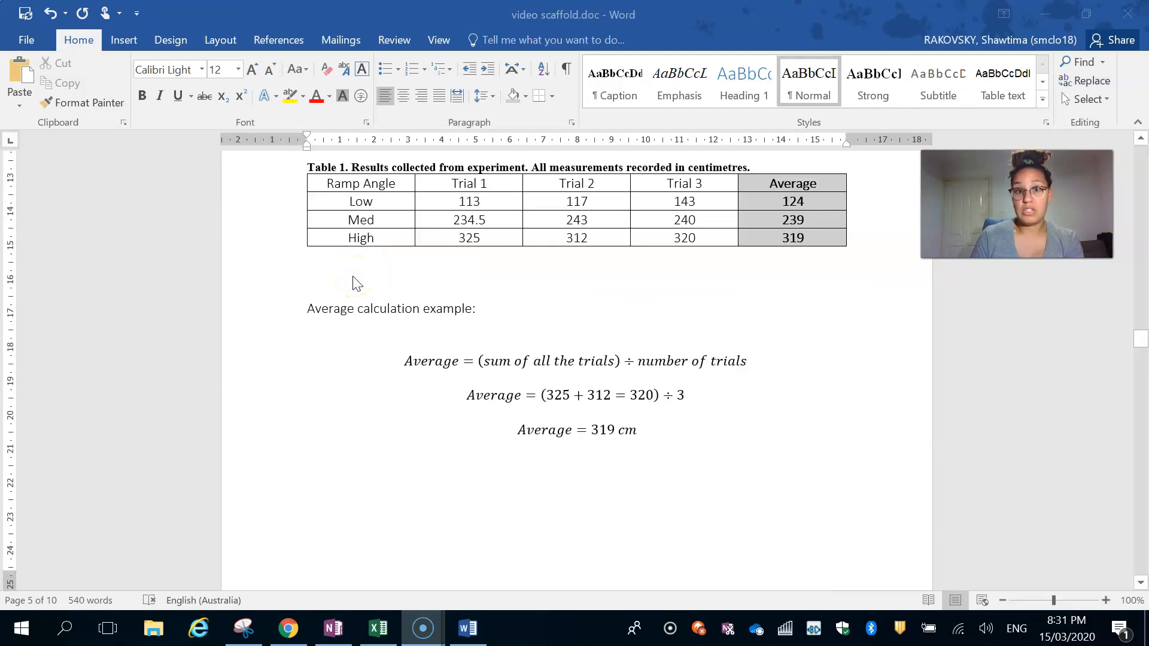
{"action": "scroll", "coordinate": [368, 298], "scroll_direction": "up", "scroll_amount": 1}
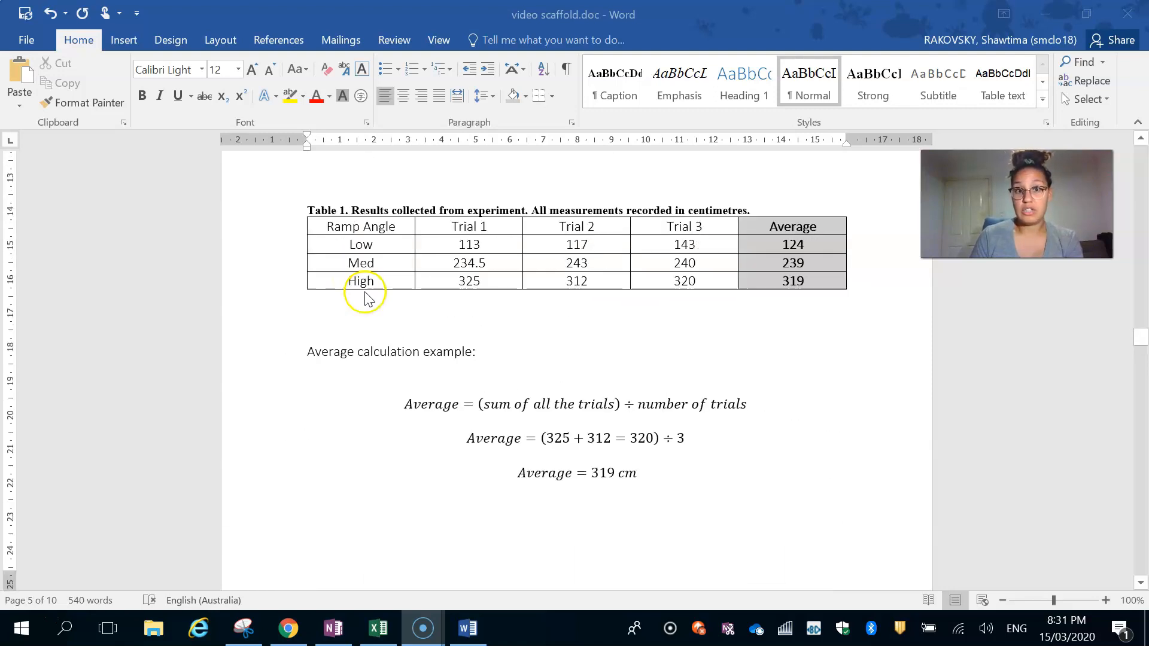
{"action": "left_click", "coordinate": [382, 629]}
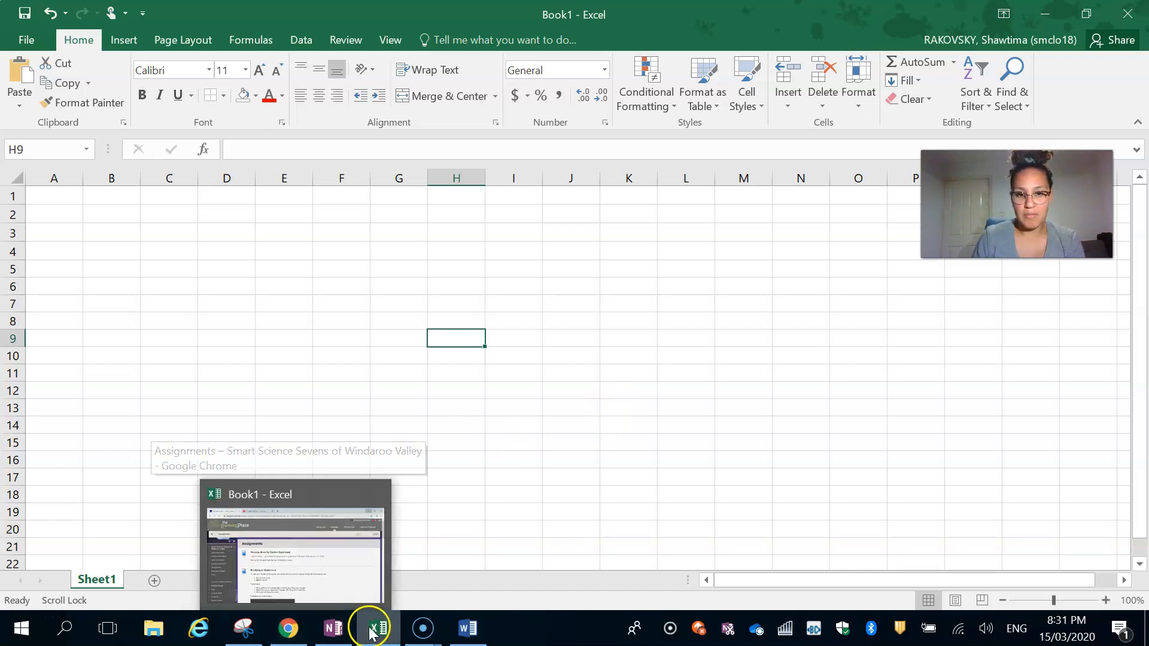
{"action": "left_click", "coordinate": [468, 628]}
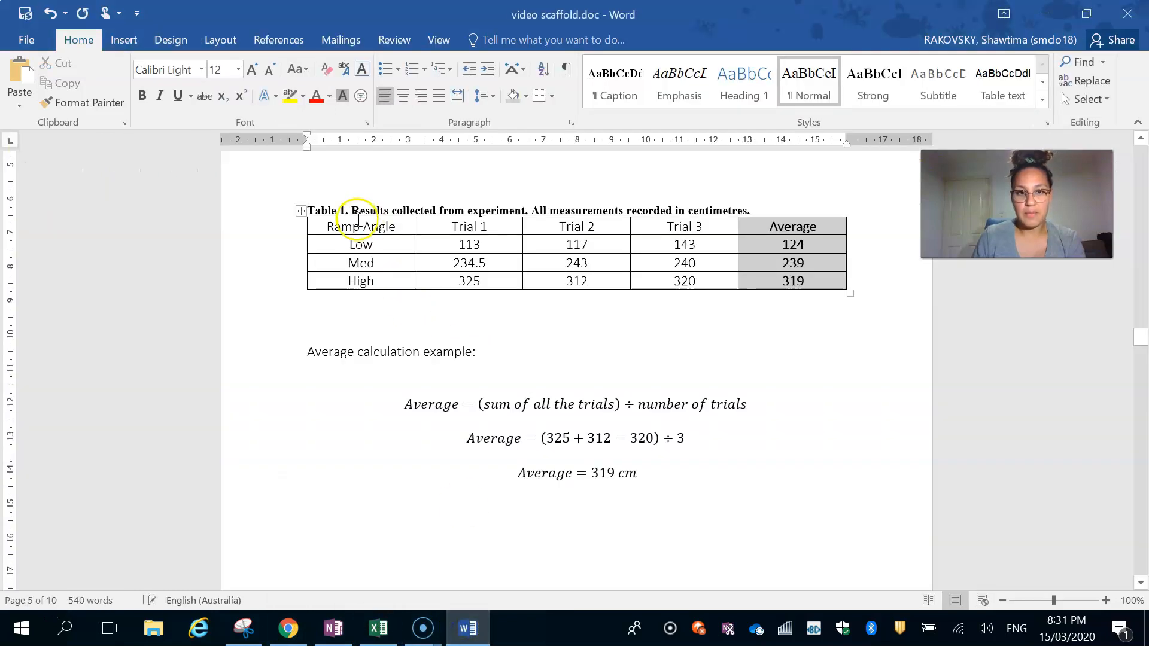
{"action": "left_click_drag", "start_coordinate": [353, 225], "coordinate": [767, 278]}
{"action": "key", "text": "ctrl+c"}
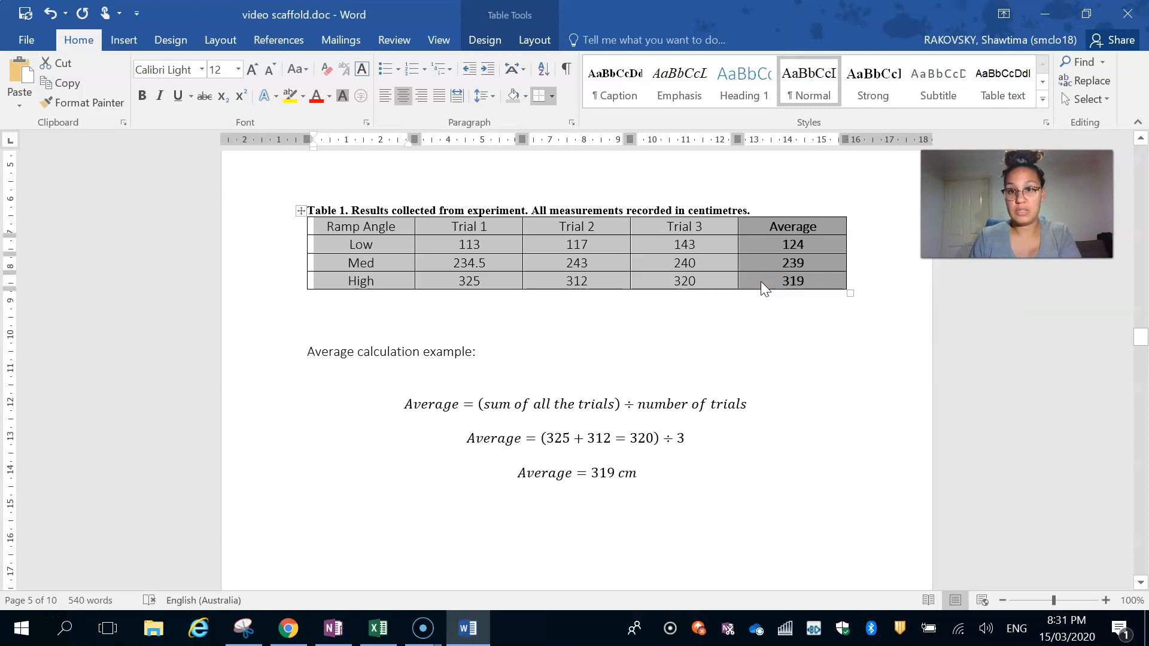
- Switch to the blank Excel workbook and paste the copied results table starting at cell A1
{"action": "left_click", "coordinate": [373, 635]}
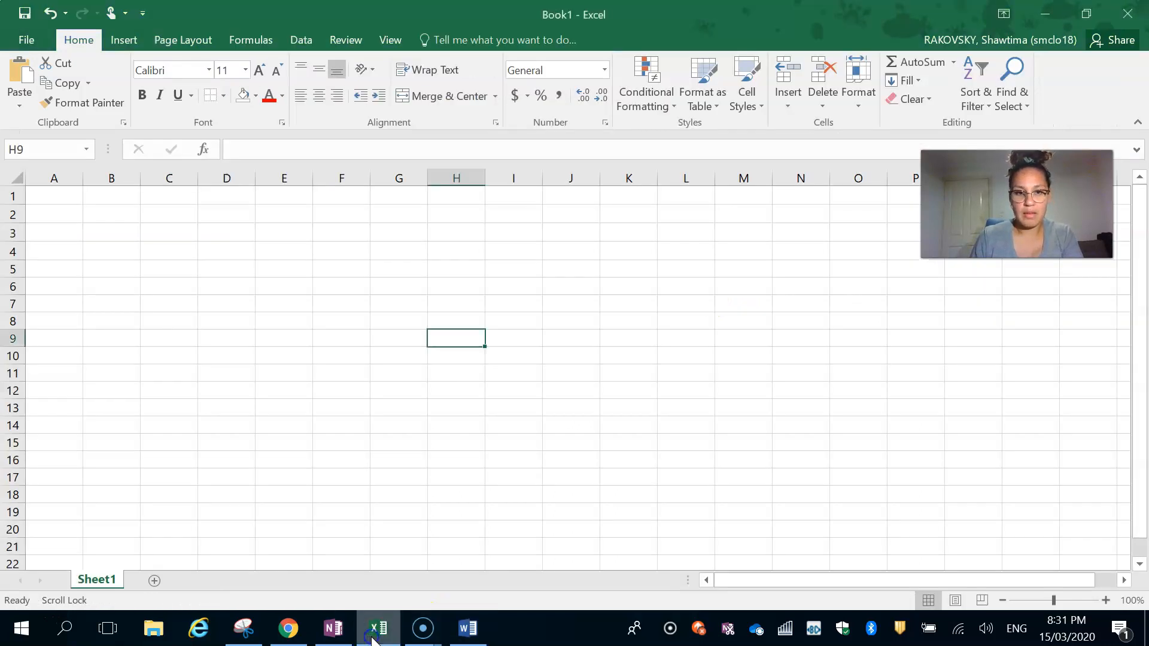
{"action": "left_click", "coordinate": [64, 193]}
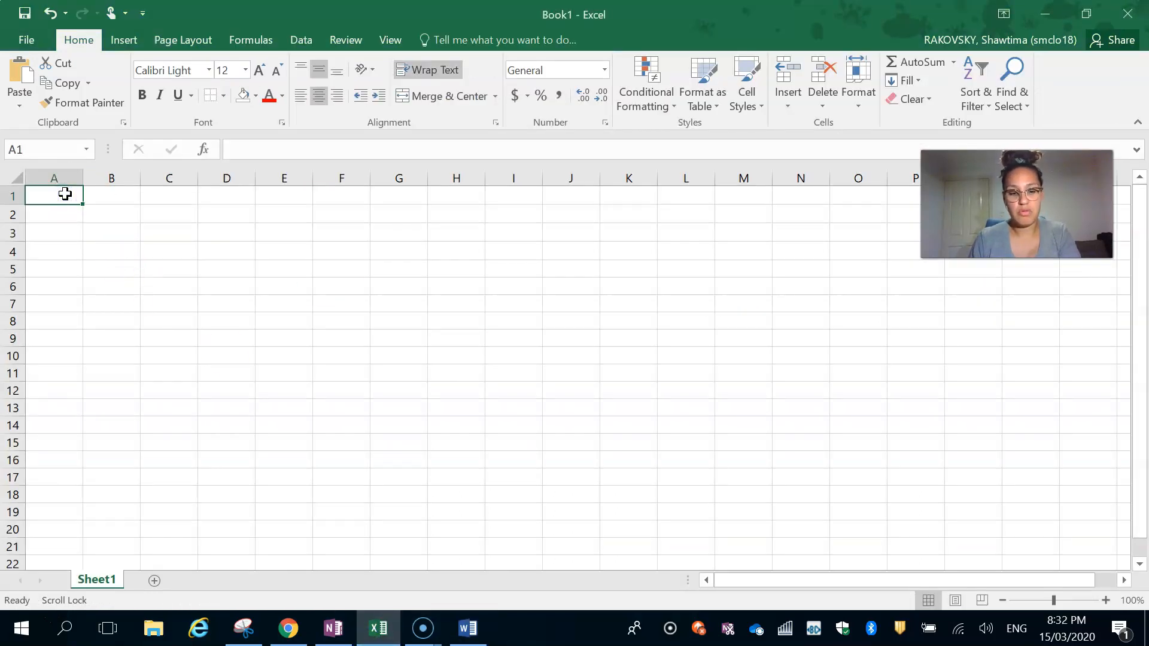
{"action": "key", "text": "ctrl+v"}
{"action": "left_click", "coordinate": [185, 394]}
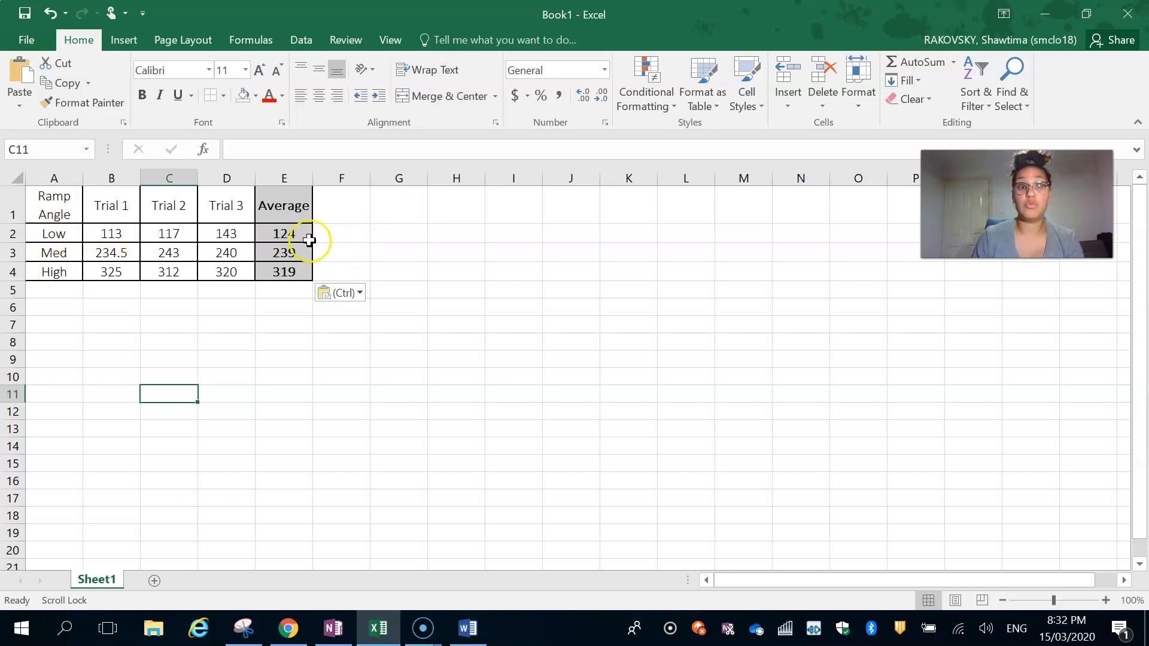
- Insert an empty markers-only scatter chart with a blank cell outside the table selected
{"action": "left_click", "coordinate": [229, 325]}
{"action": "left_click_drag", "start_coordinate": [55, 234], "coordinate": [61, 250]}
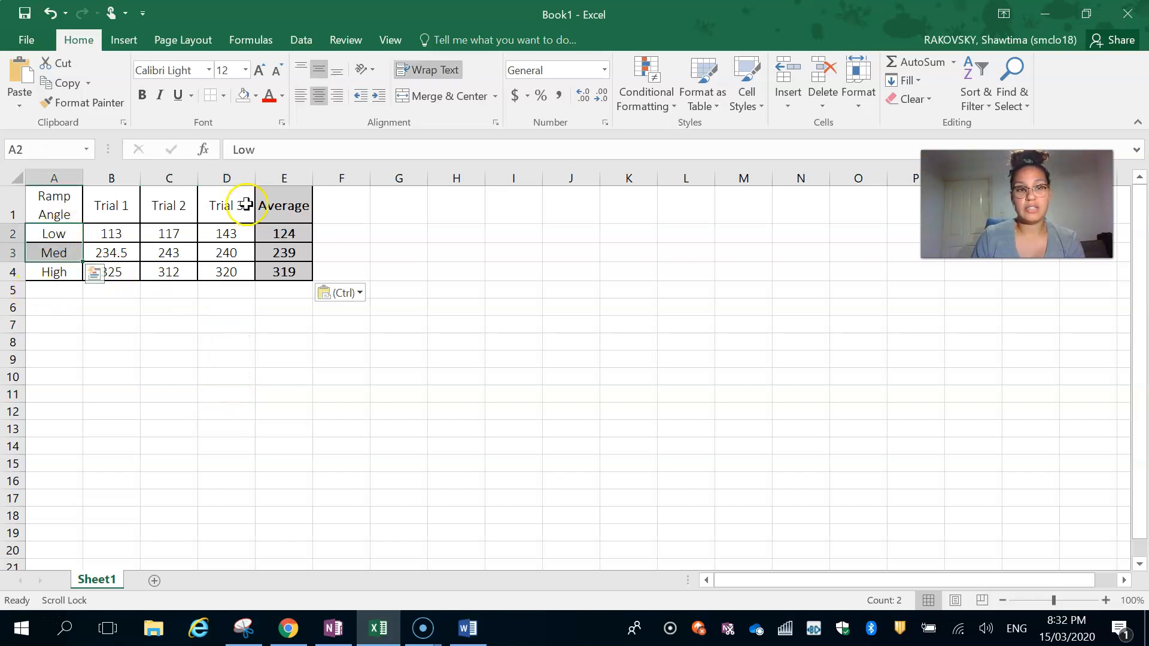
{"action": "left_click", "coordinate": [291, 390]}
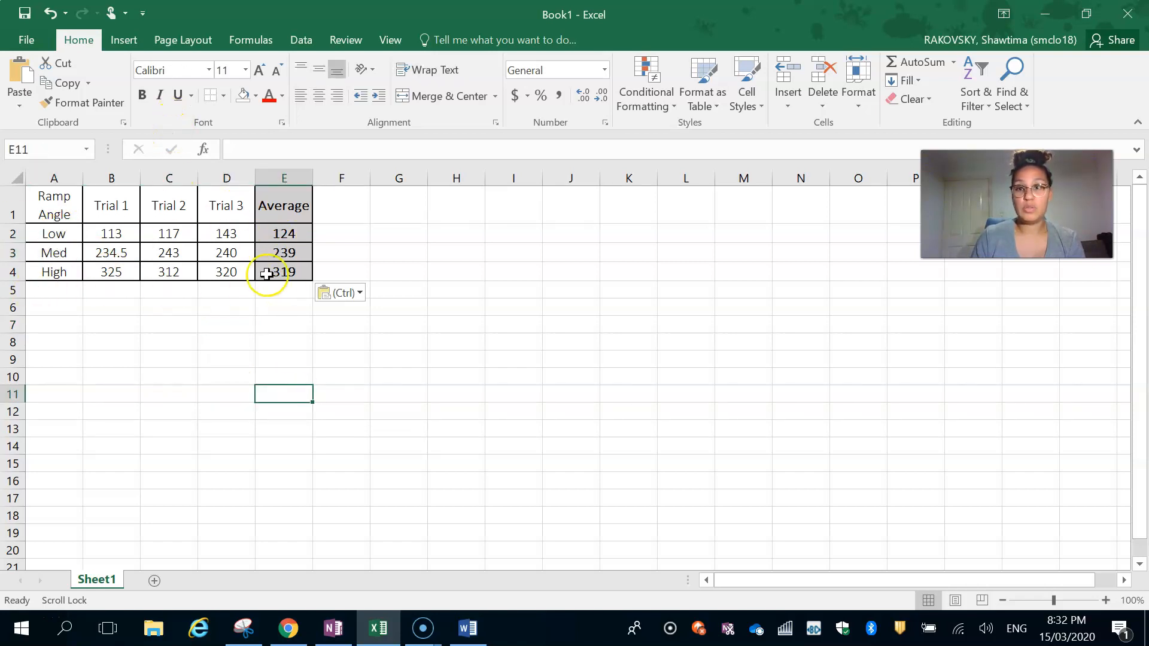
{"action": "left_click", "coordinate": [122, 40]}
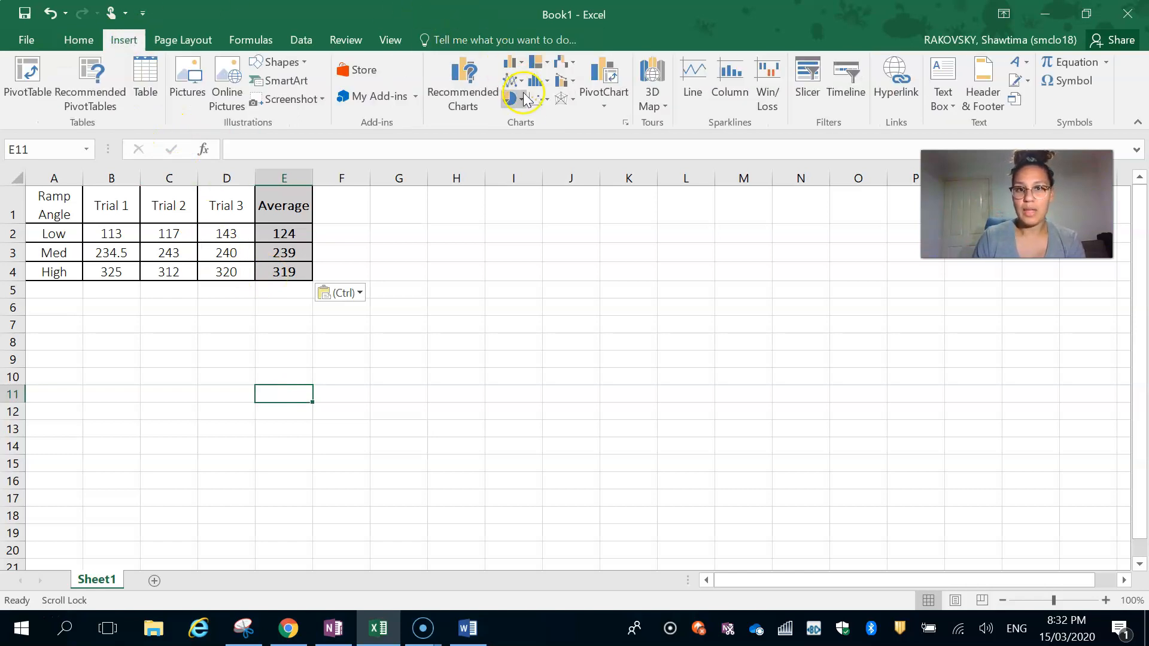
{"action": "left_click", "coordinate": [537, 100]}
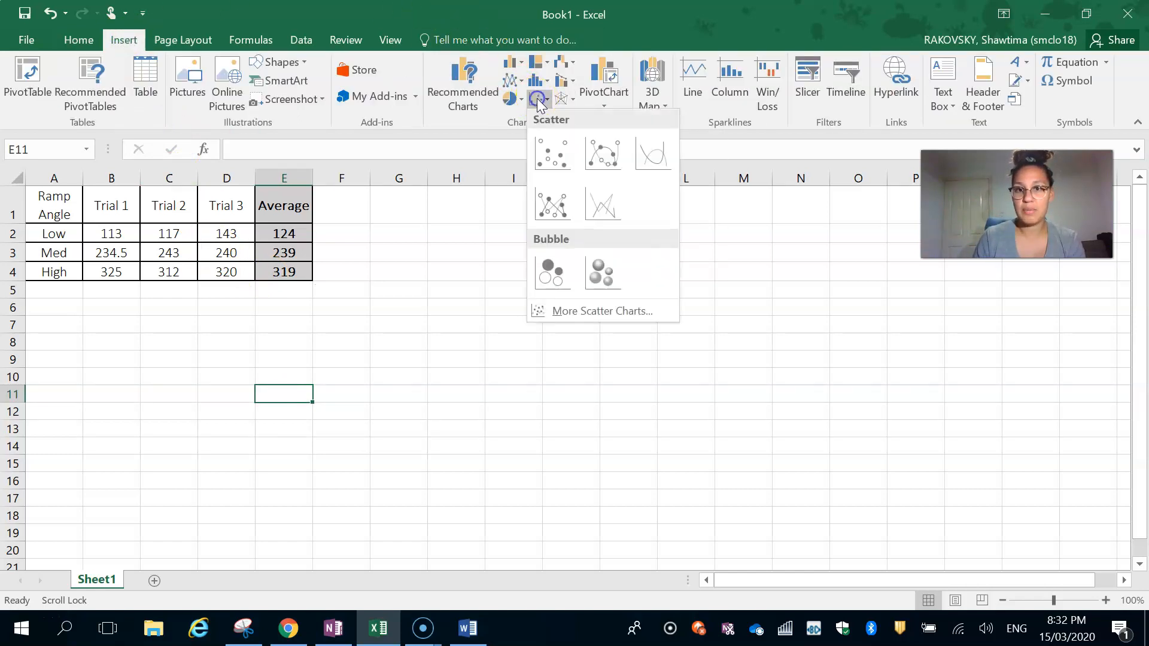
{"action": "left_click", "coordinate": [548, 149]}
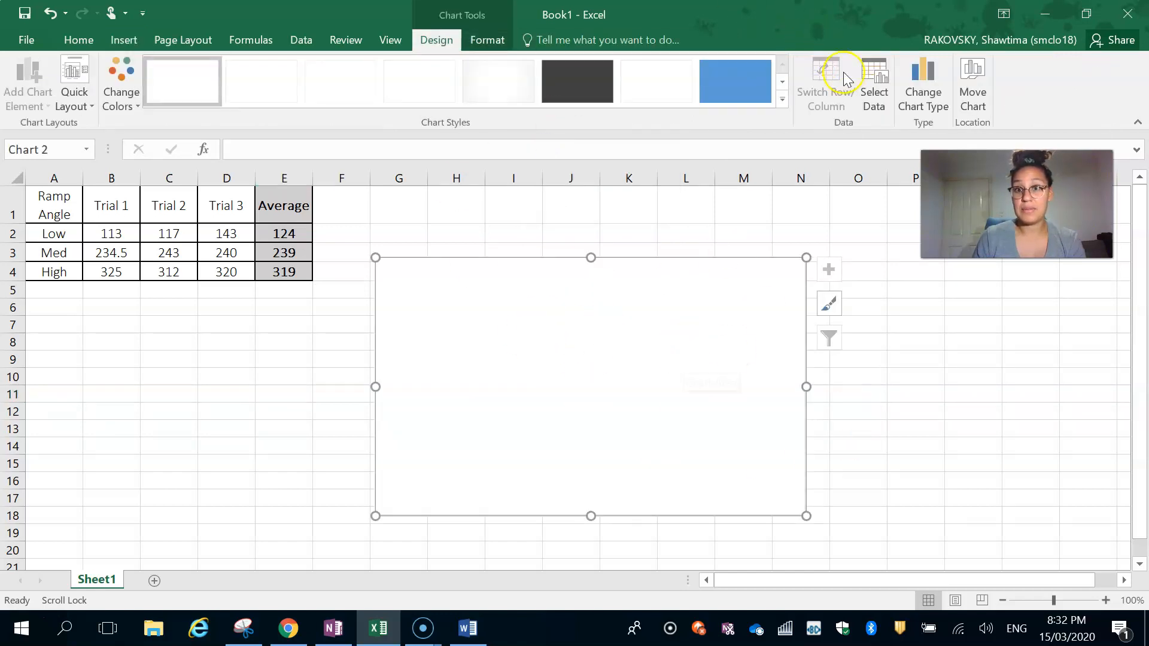
- Add a data series to the empty chart and set its X values to the ramp angles in A2:A4
{"action": "left_click", "coordinate": [874, 81]}
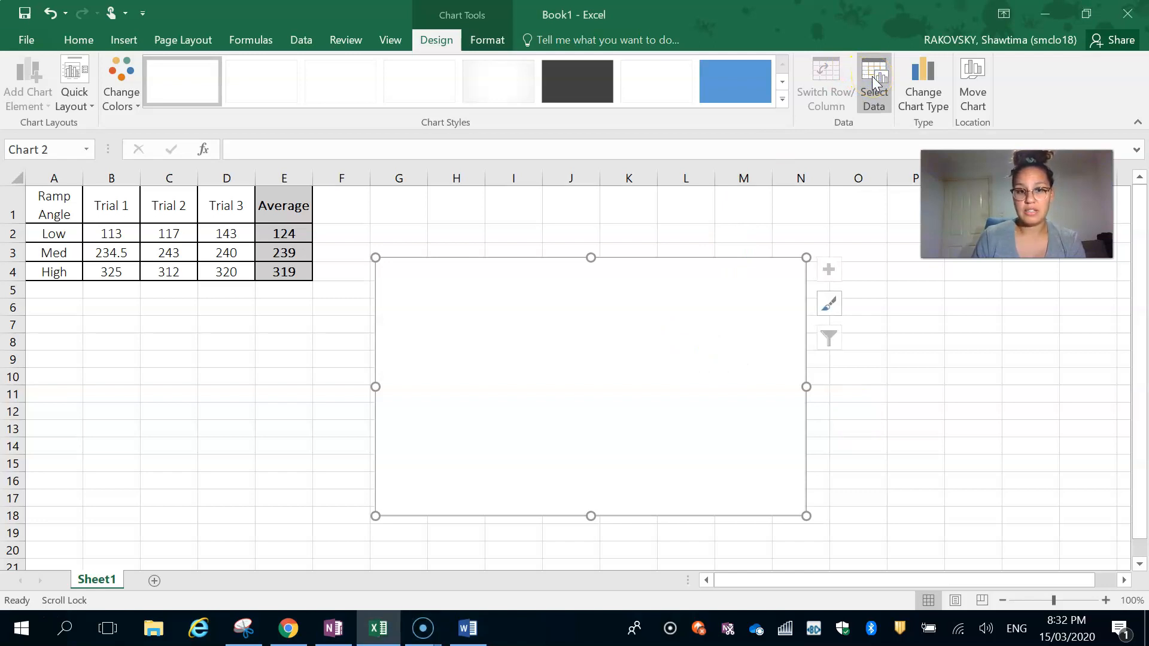
{"action": "left_click", "coordinate": [379, 628]}
{"action": "left_click", "coordinate": [378, 628]}
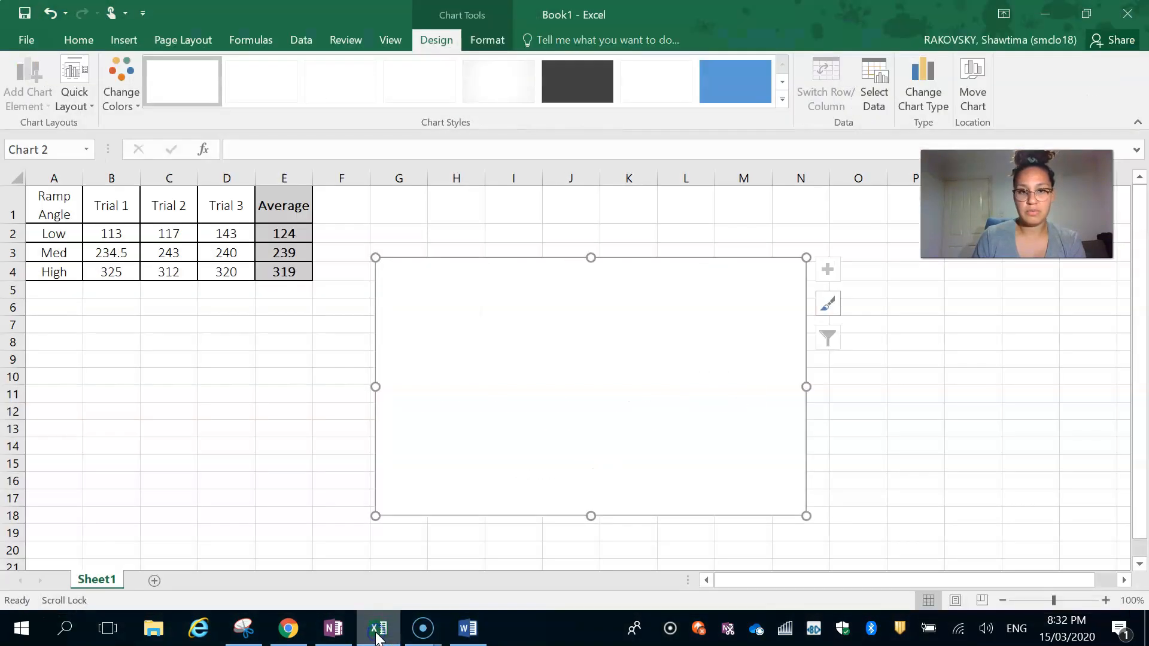
{"action": "left_click", "coordinate": [875, 77]}
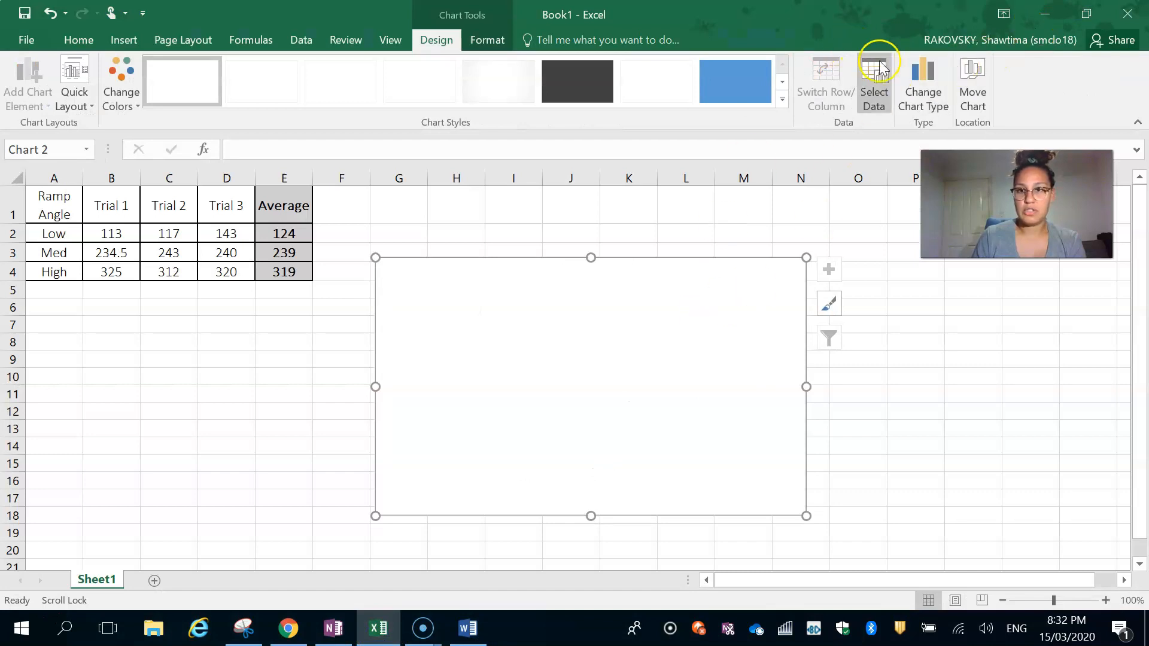
{"action": "left_click", "coordinate": [350, 296]}
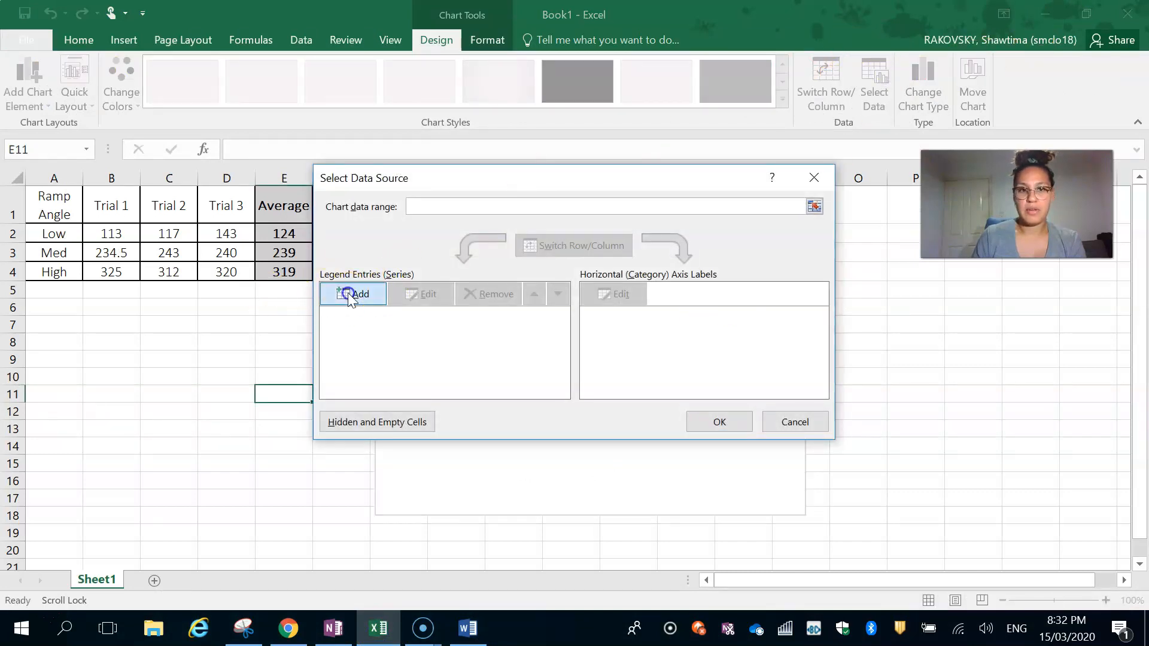
{"action": "left_click", "coordinate": [613, 308]}
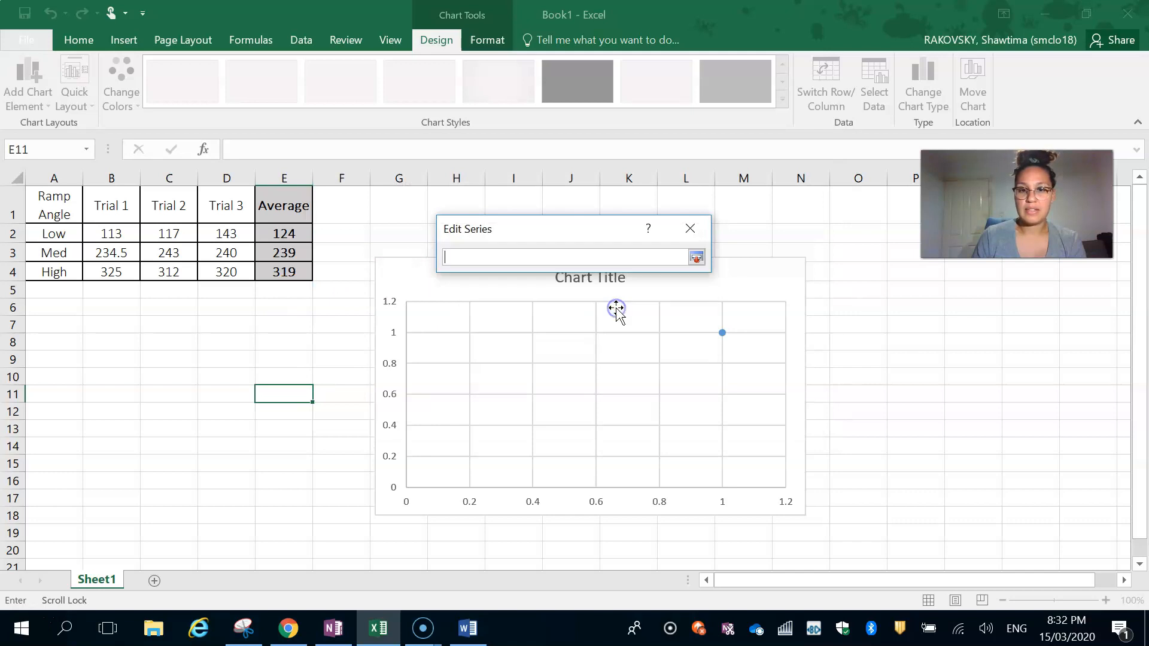
{"action": "left_click_drag", "start_coordinate": [45, 233], "coordinate": [54, 273]}
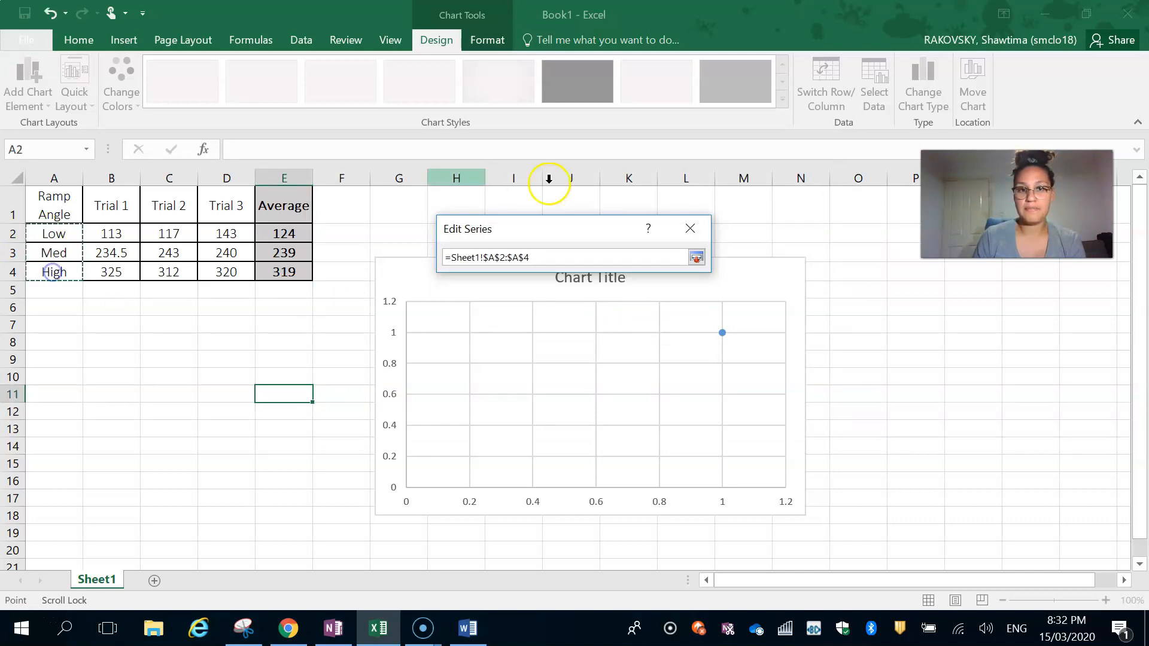
{"action": "left_click", "coordinate": [696, 257]}
- Set the series' Y values to the averages in E2:E4 and accept the chart's data source
{"action": "left_click", "coordinate": [612, 345]}
{"action": "left_click_drag", "start_coordinate": [275, 232], "coordinate": [287, 269]}
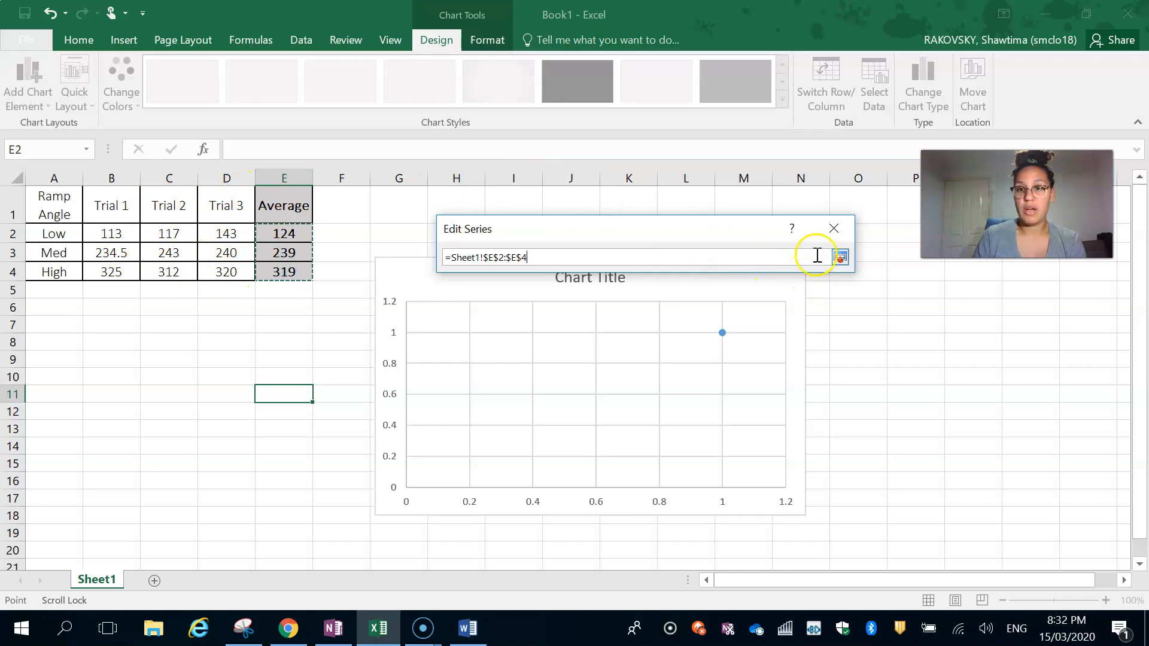
{"action": "left_click", "coordinate": [840, 258]}
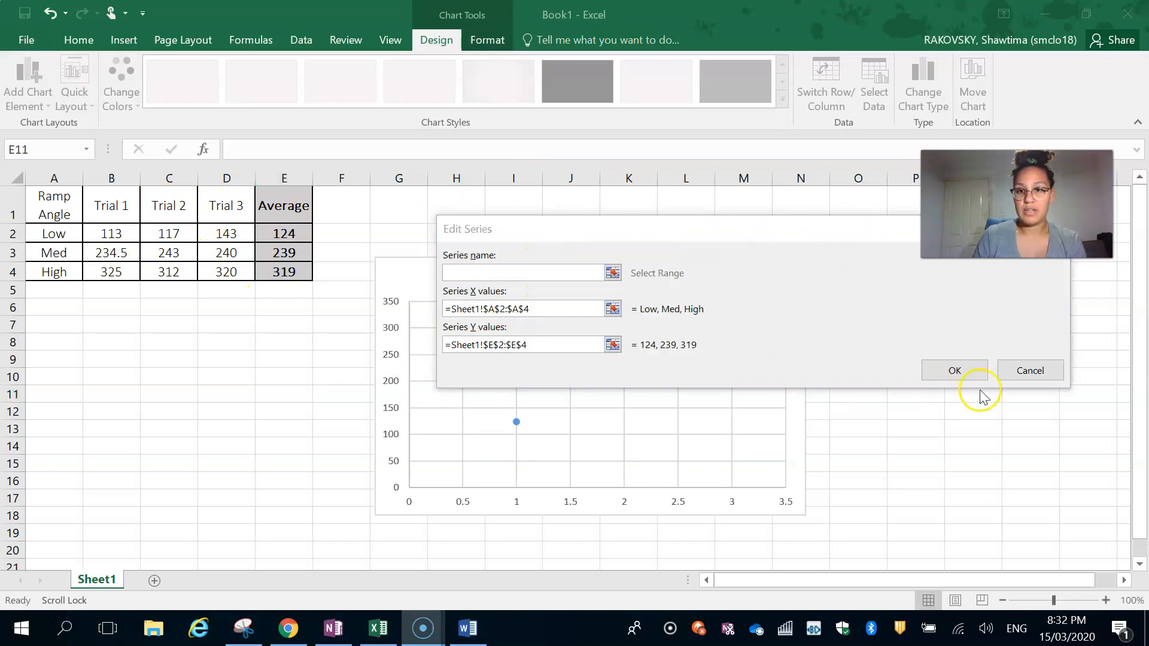
{"action": "left_click", "coordinate": [954, 370]}
{"action": "left_click", "coordinate": [720, 421]}
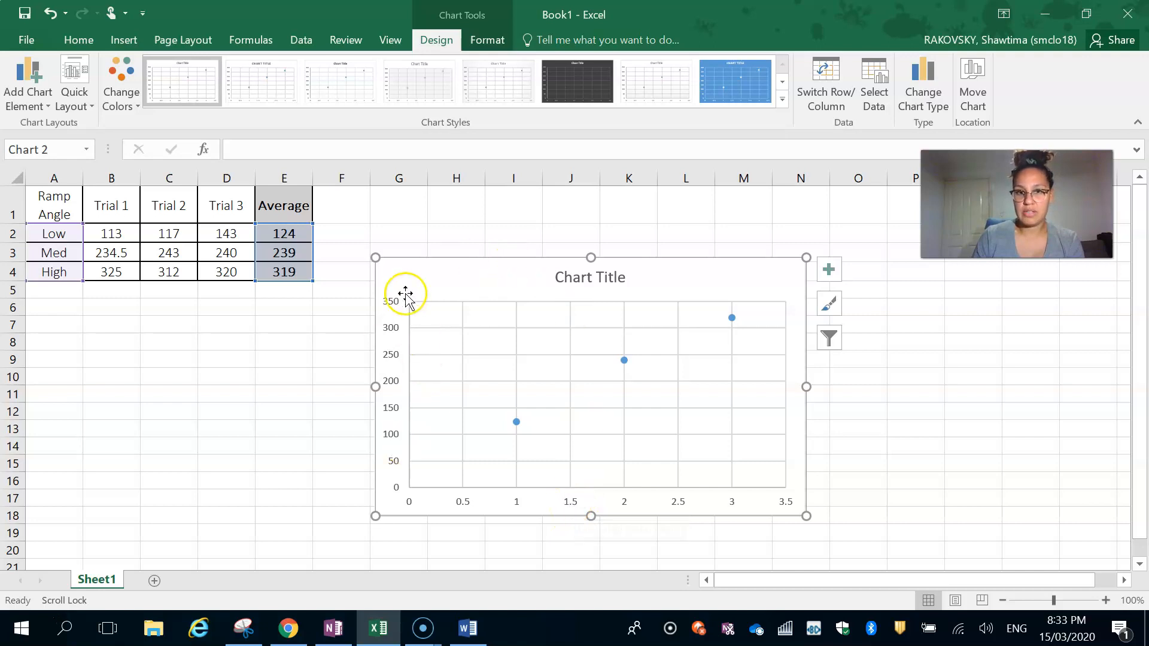
{"action": "left_click", "coordinate": [612, 284]}
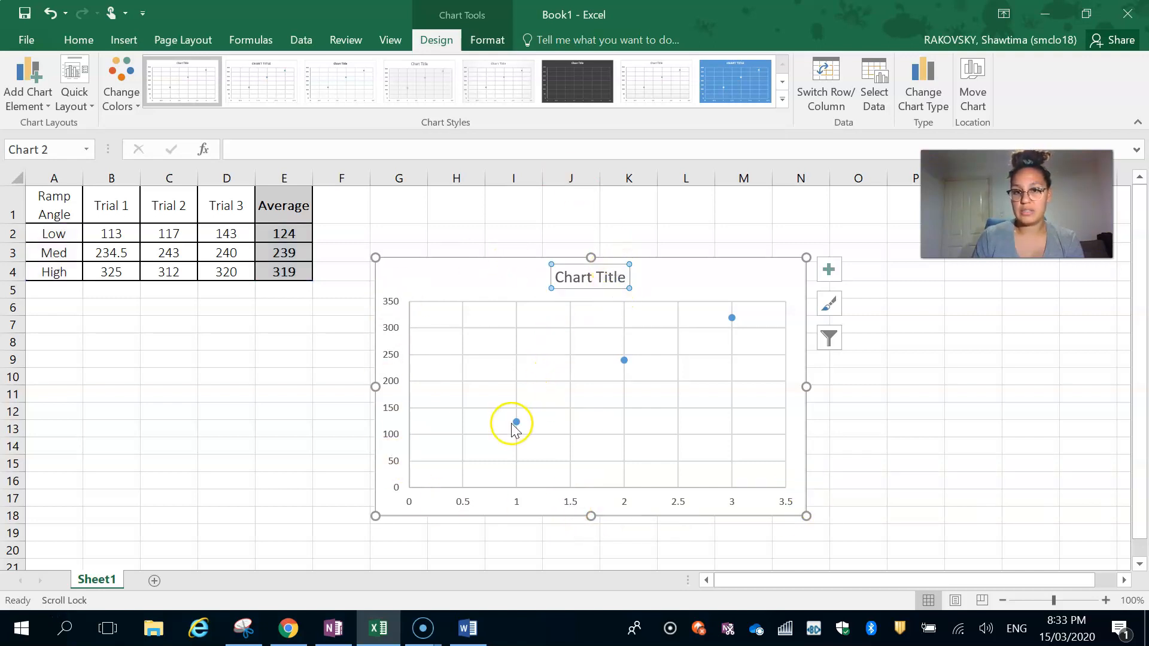
{"action": "mouse_move", "coordinate": [516, 422]}
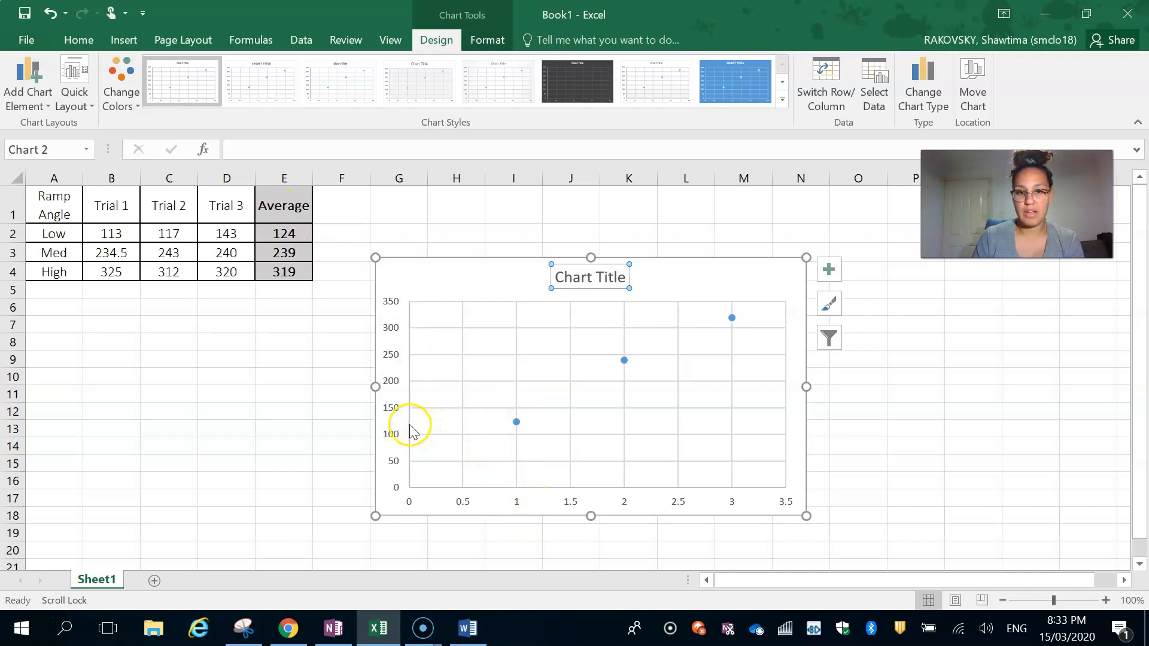
{"action": "left_click", "coordinate": [624, 360]}
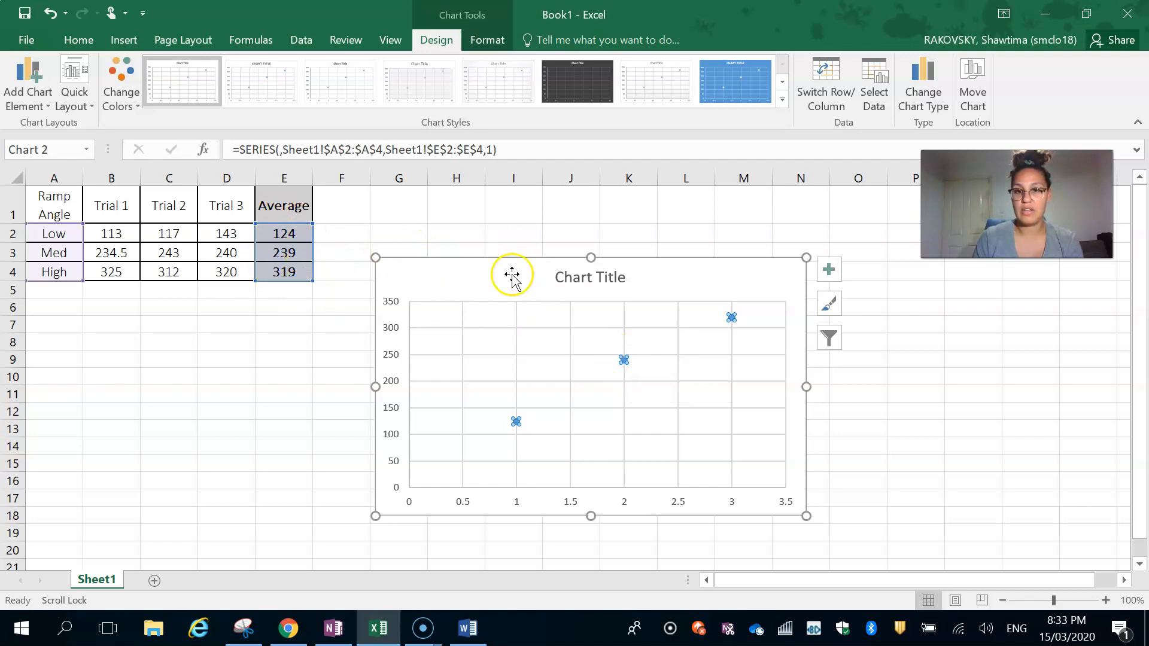
{"action": "left_click", "coordinate": [512, 275]}
- Set the chart title to "The average distance travelled by the toy car on different ramp angles."
{"action": "left_click", "coordinate": [571, 276]}
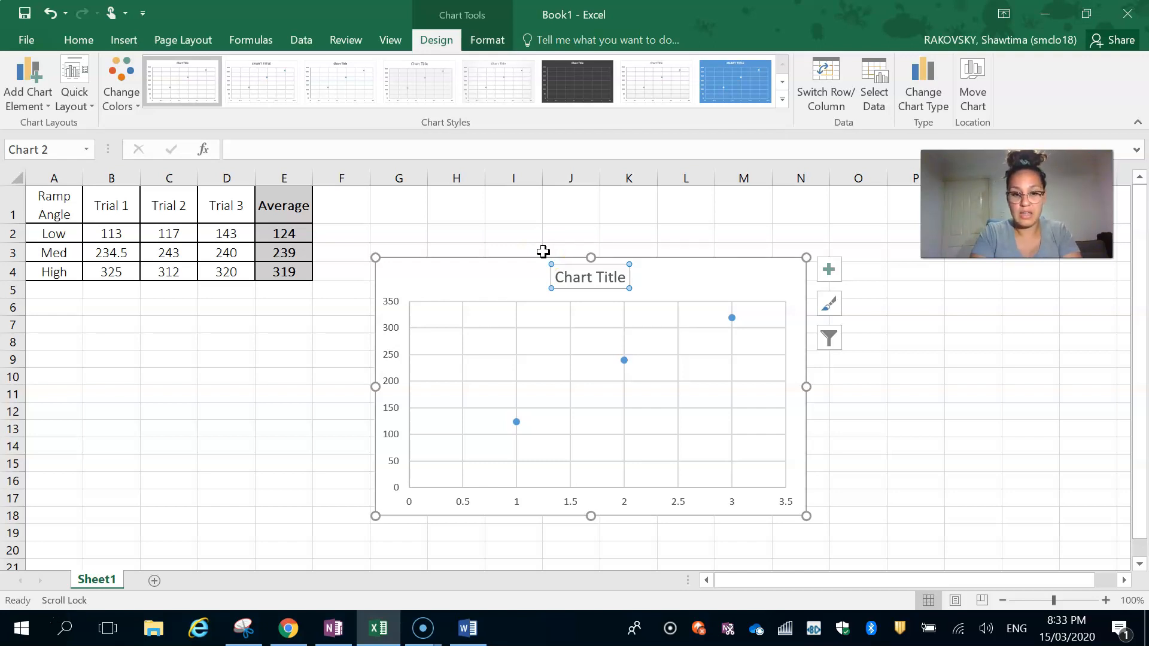
{"action": "type", "text": "The Av"}
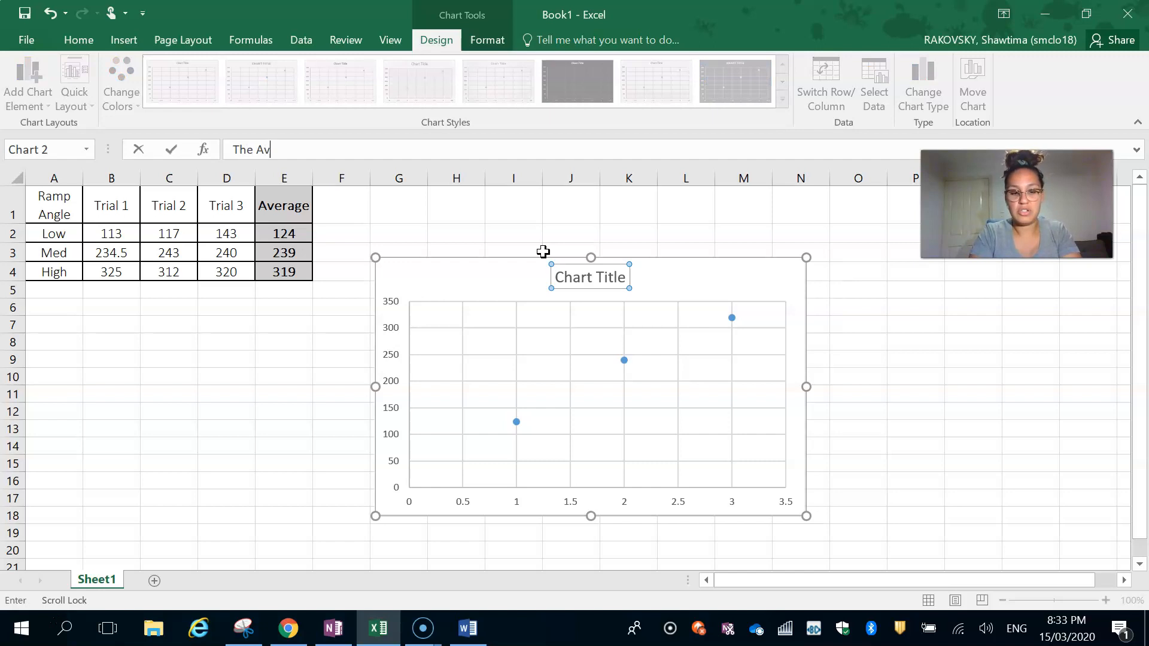
{"action": "type", "text": "er"}
{"action": "key", "text": "BackSpace"}
{"action": "key", "text": "BackSpace"}
{"action": "key", "text": "BackSpace"}
{"action": "key", "text": "BackSpace"}
{"action": "type", "text": "ave"}
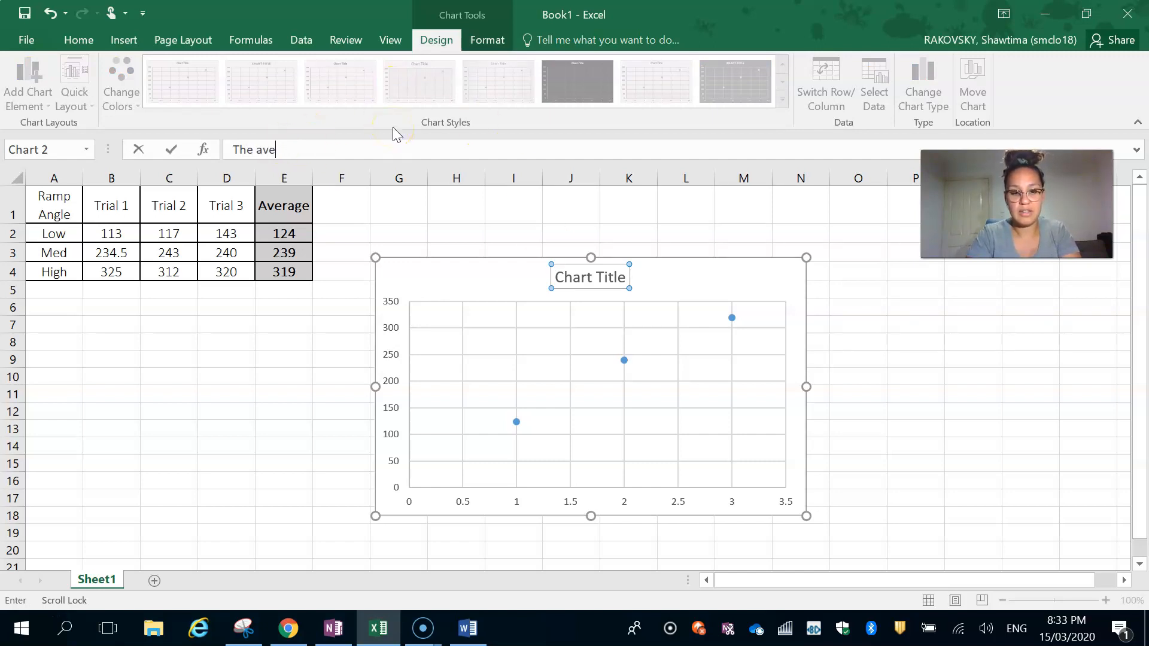
{"action": "type", "text": "rage"}
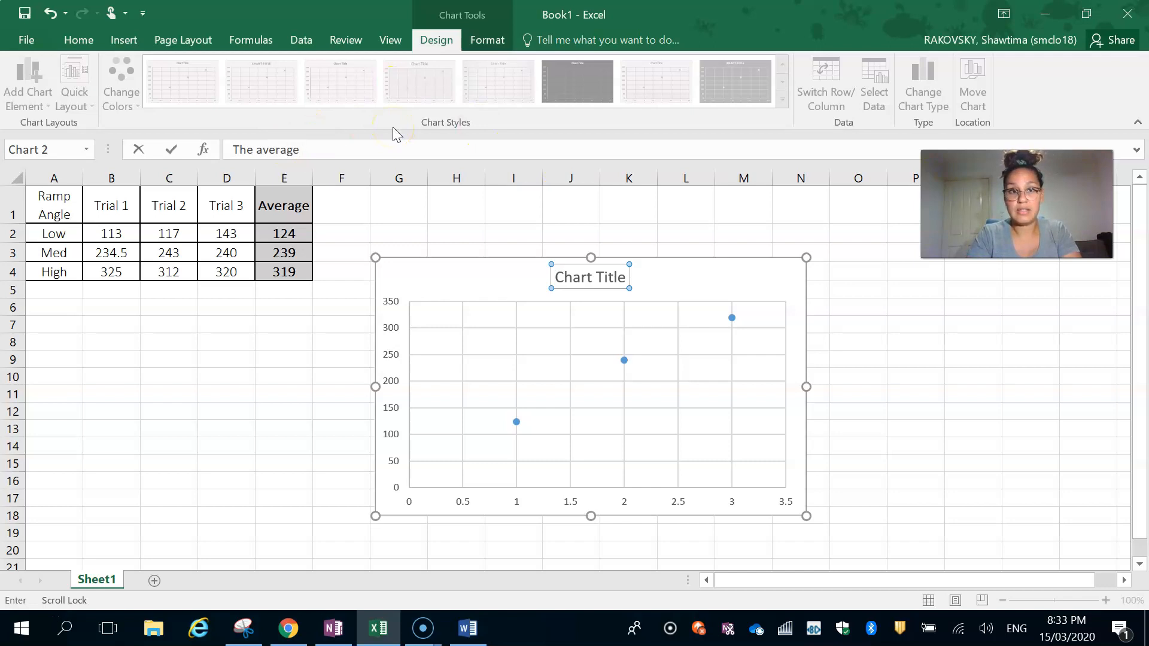
{"action": "type", "text": " distance travelled by the toy "}
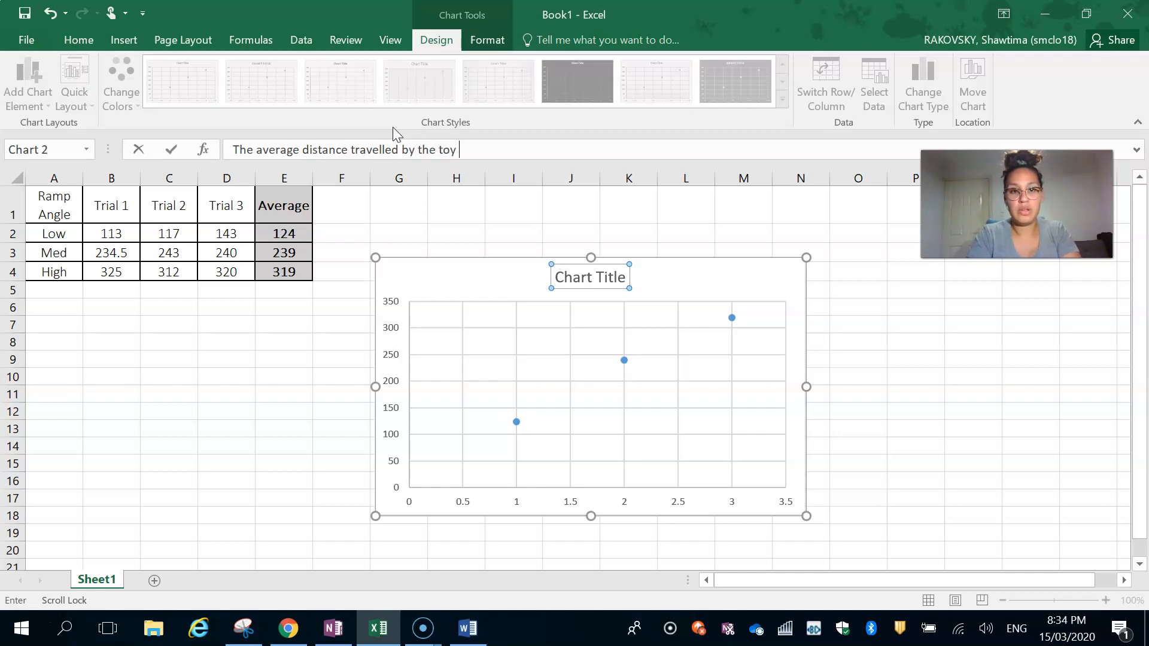
{"action": "type", "text": "car on different "}
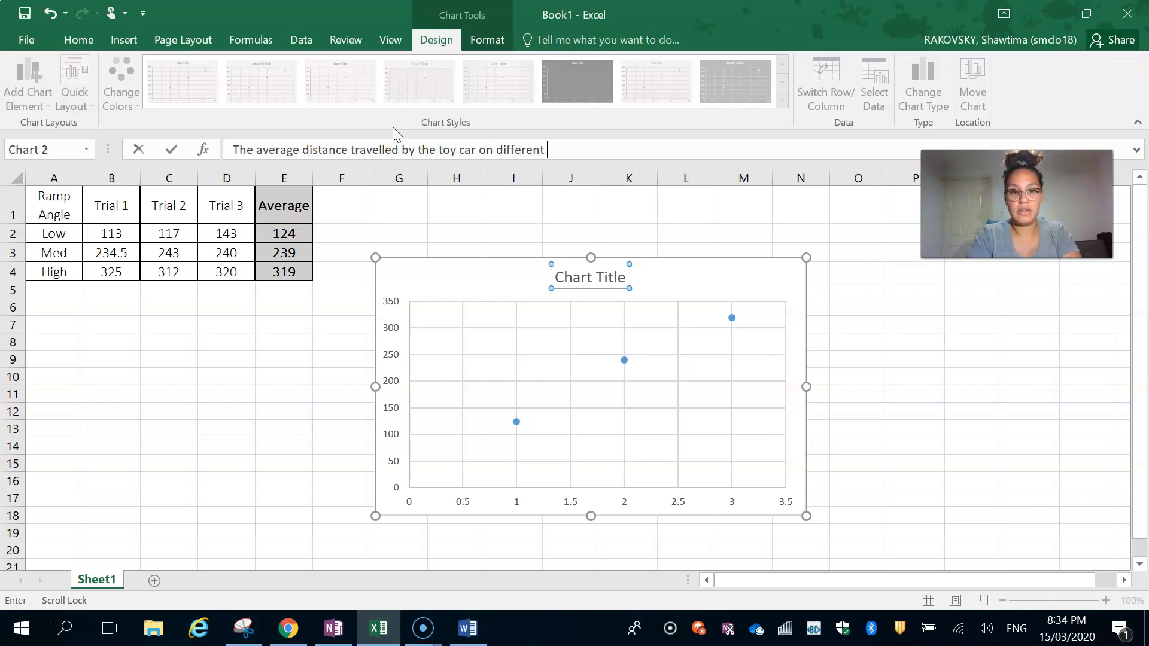
{"action": "type", "text": "ramp angles."}
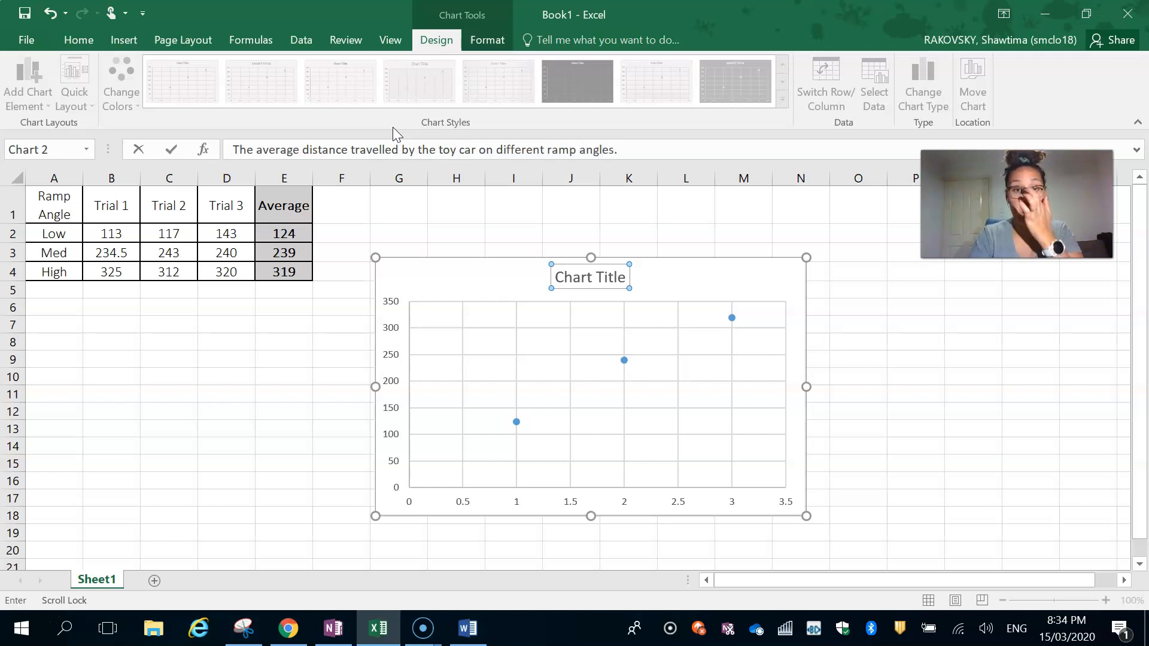
{"action": "key", "text": "Return"}
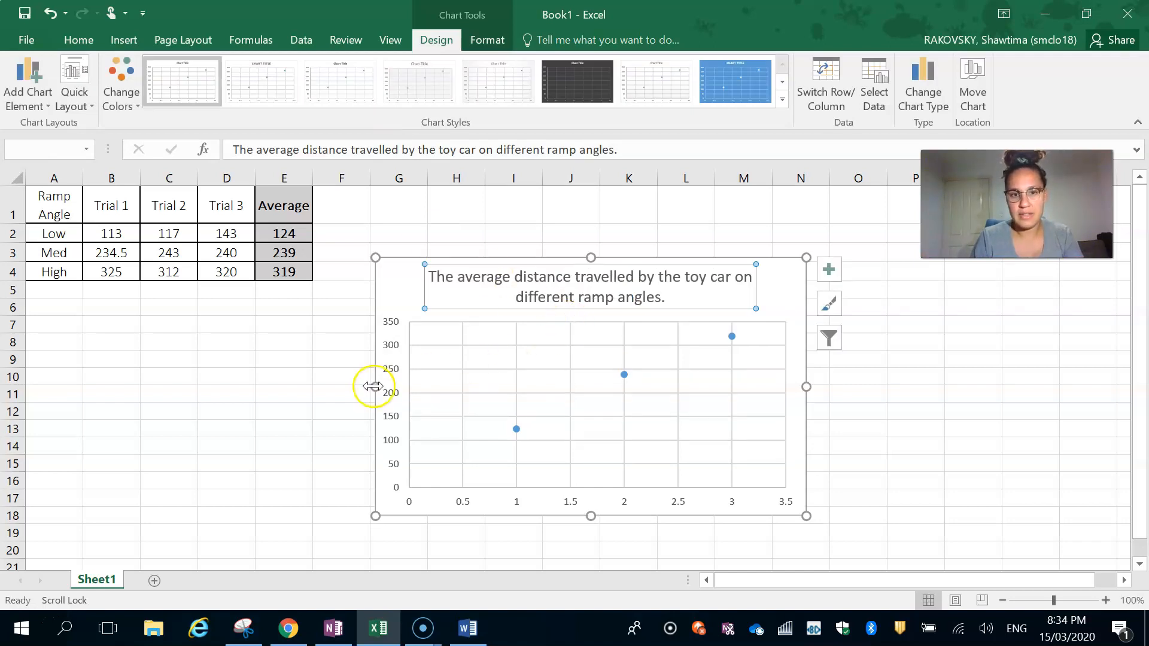
{"action": "left_click", "coordinate": [390, 366]}
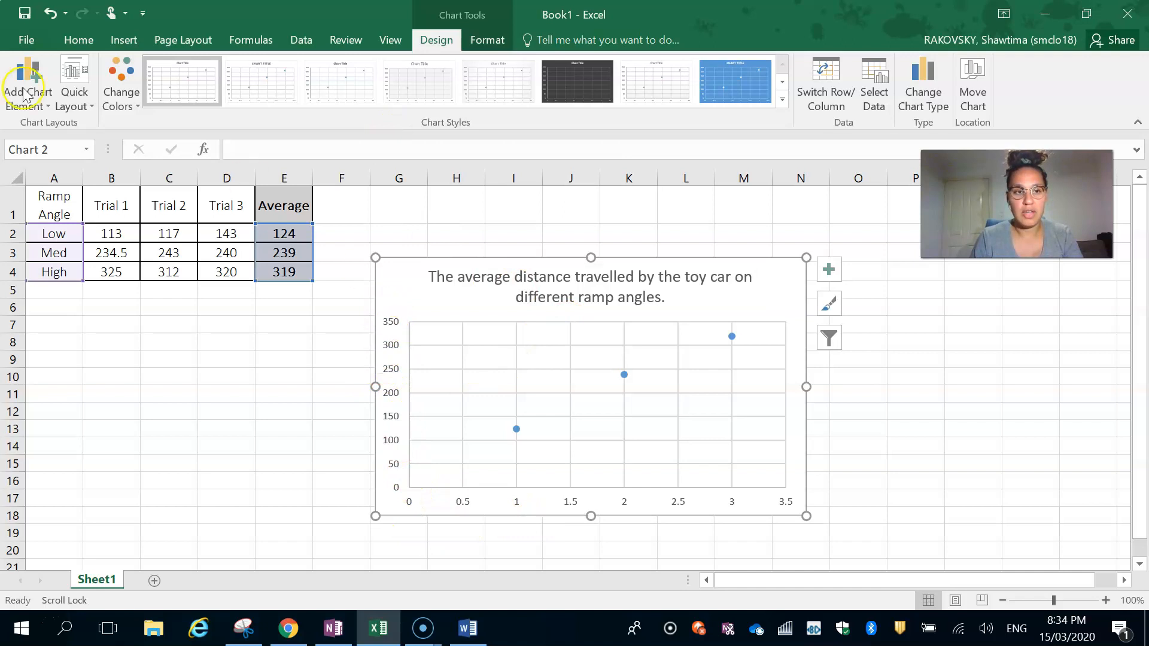
{"action": "left_click", "coordinate": [26, 67]}
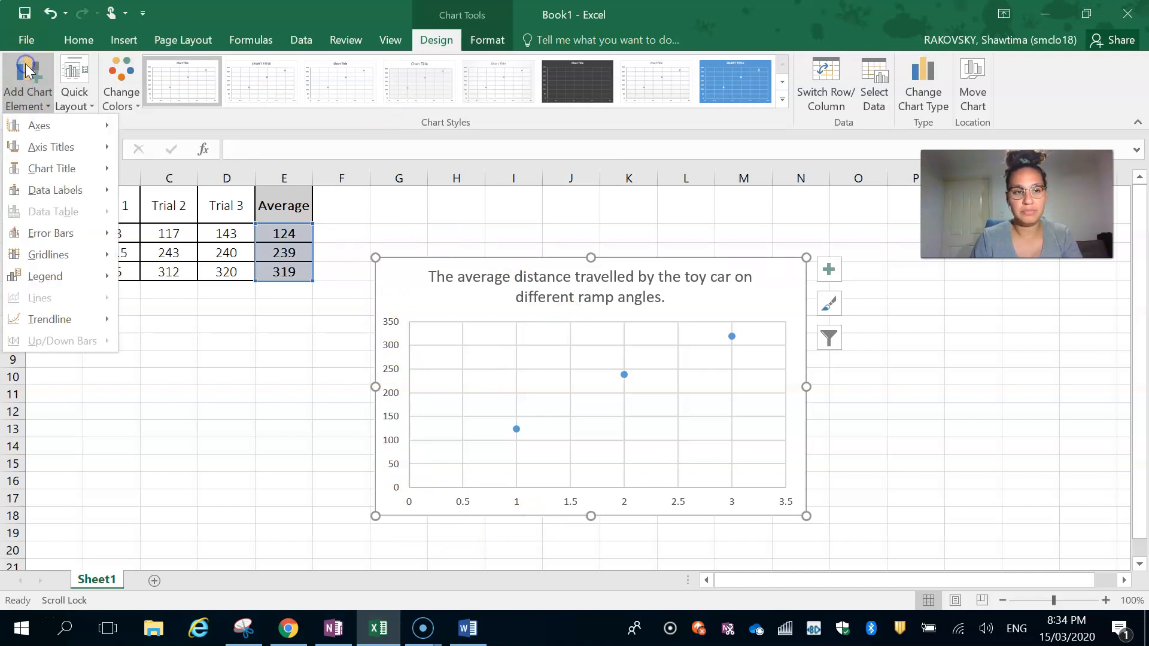
{"action": "left_click", "coordinate": [36, 125]}
{"action": "left_click", "coordinate": [210, 132]}
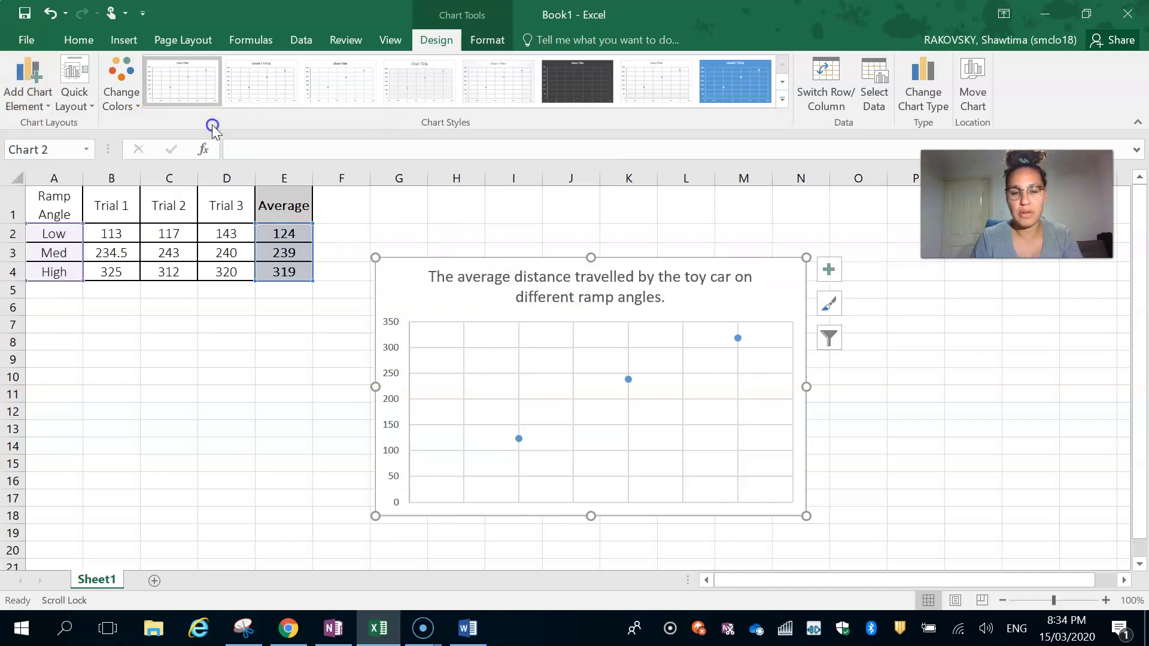
{"action": "left_click", "coordinate": [25, 77]}
{"action": "mouse_move", "coordinate": [107, 133]}
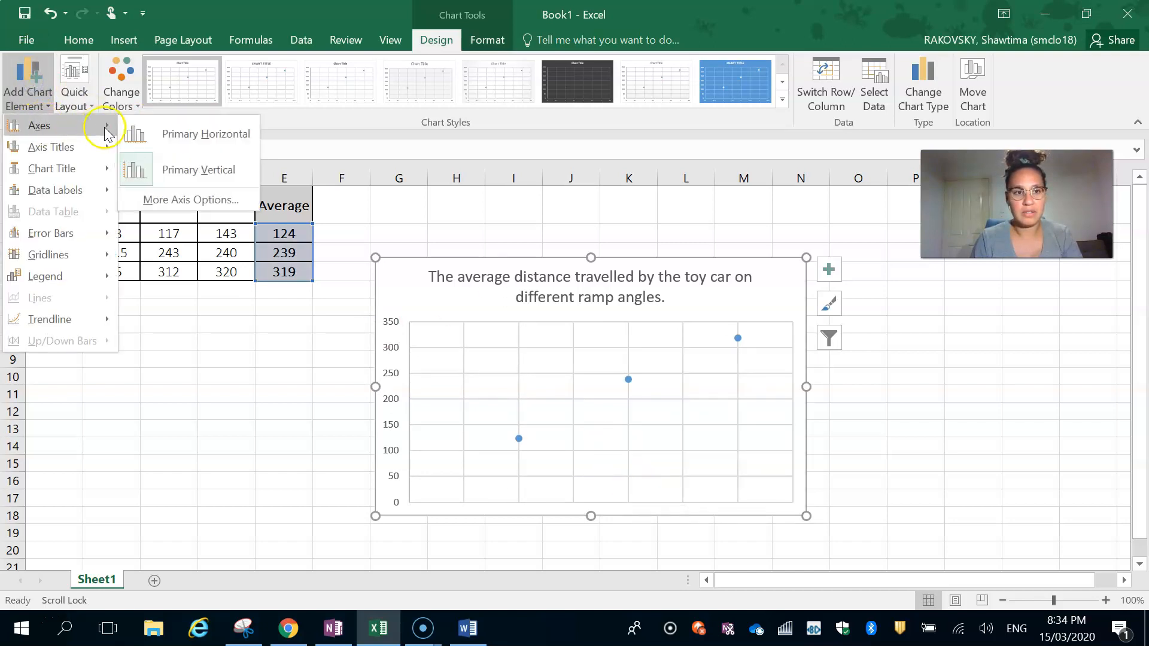
{"action": "left_click", "coordinate": [162, 170]}
{"action": "left_click", "coordinate": [27, 95]}
{"action": "mouse_move", "coordinate": [27, 150]}
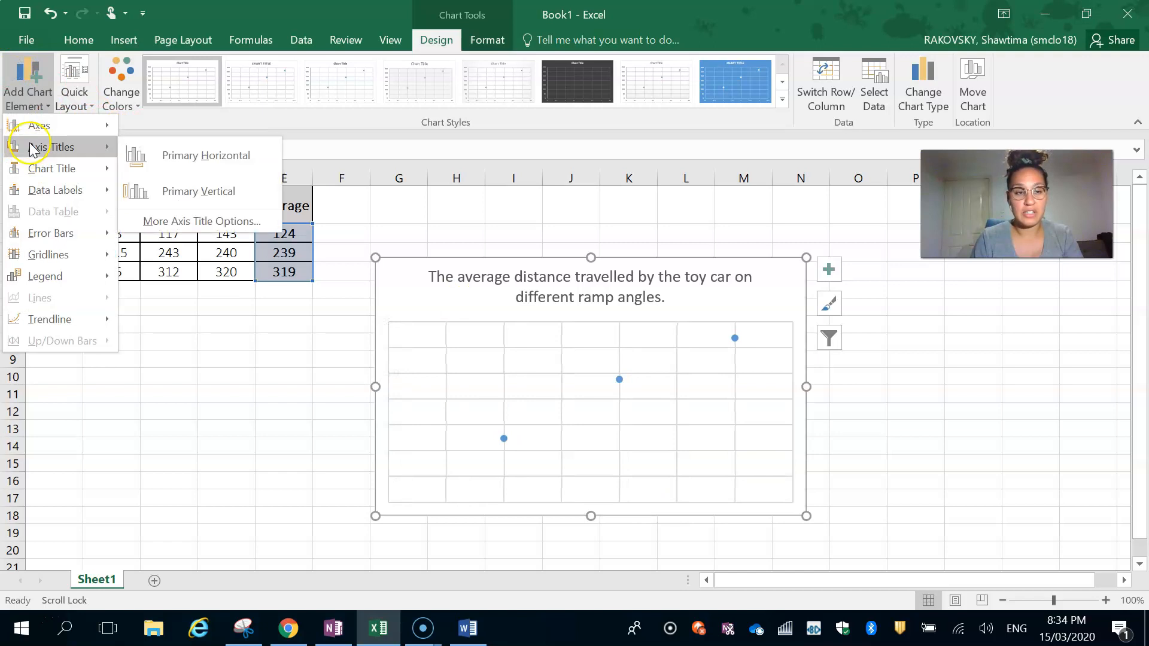
{"action": "left_click", "coordinate": [208, 154]}
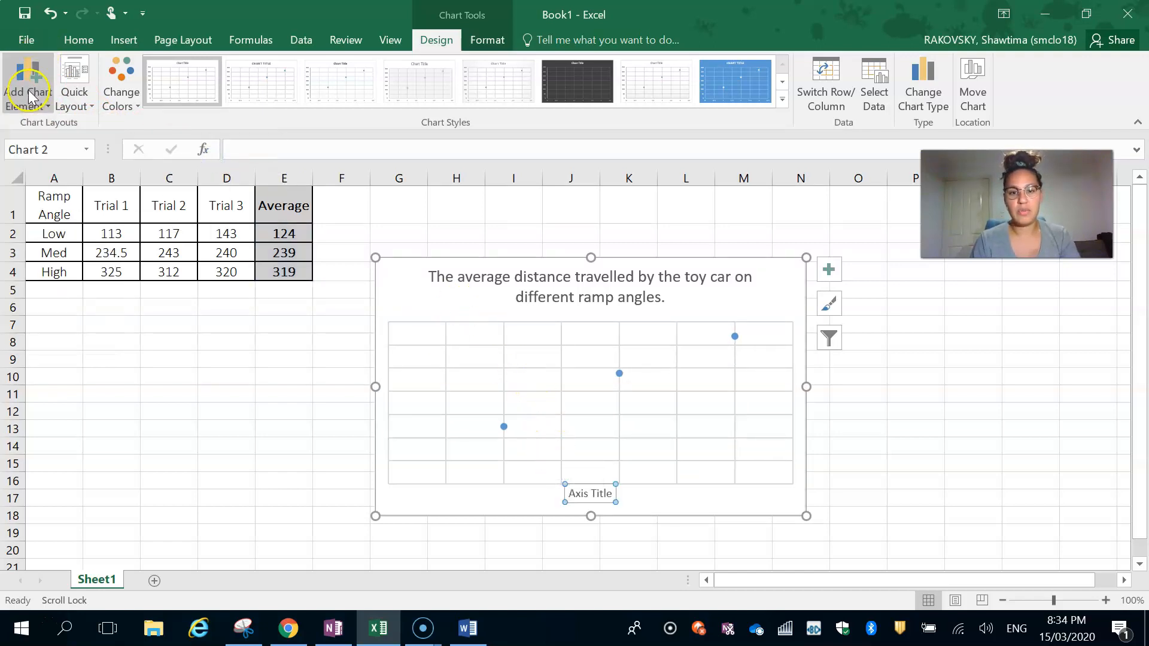
{"action": "key", "text": "ctrl+z"}
{"action": "key", "text": "ctrl+z"}
{"action": "key", "text": "ctrl+z"}
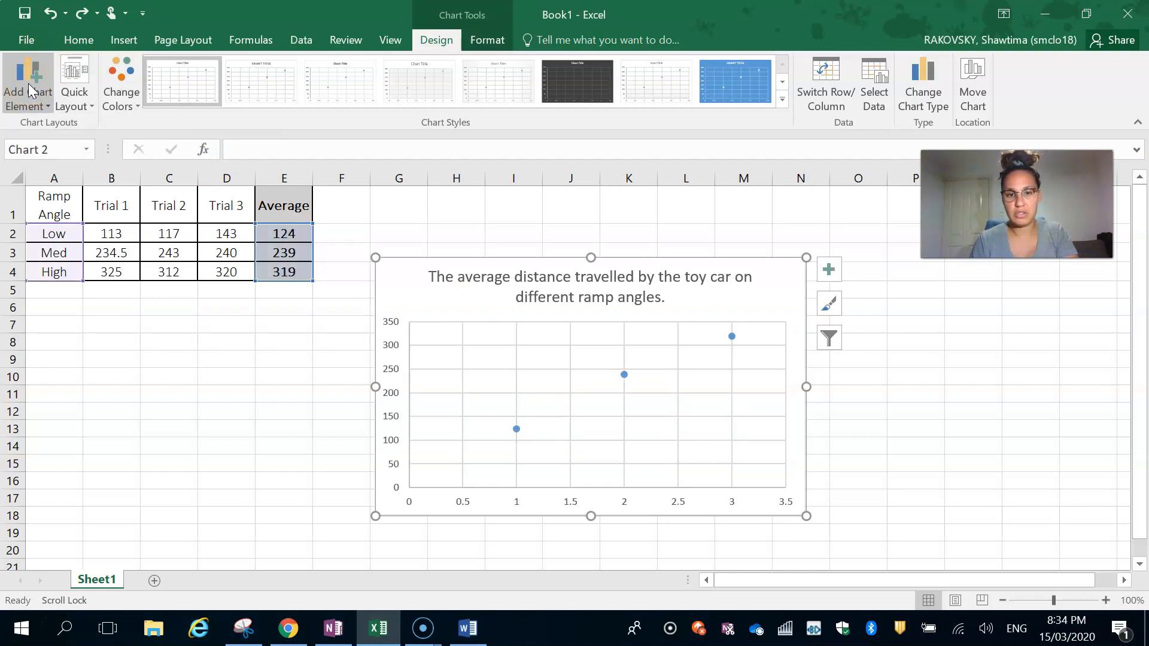
- Add a primary horizontal axis title to the chart reading "Angle of the ramp"
{"action": "left_click", "coordinate": [27, 90]}
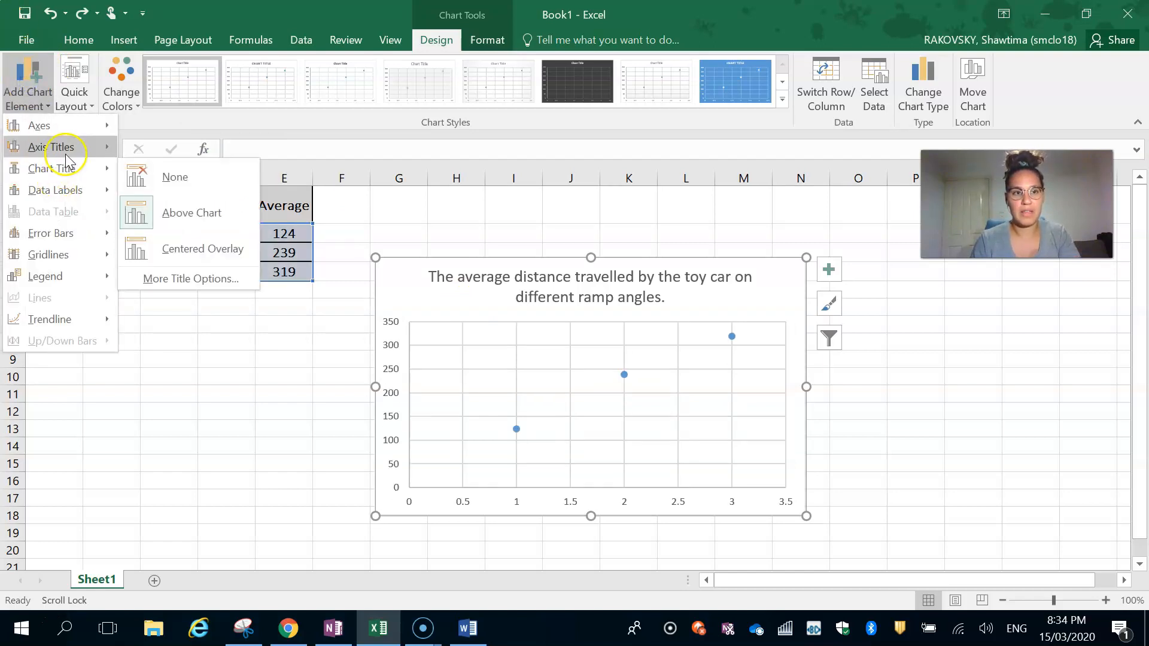
{"action": "mouse_move", "coordinate": [84, 147]}
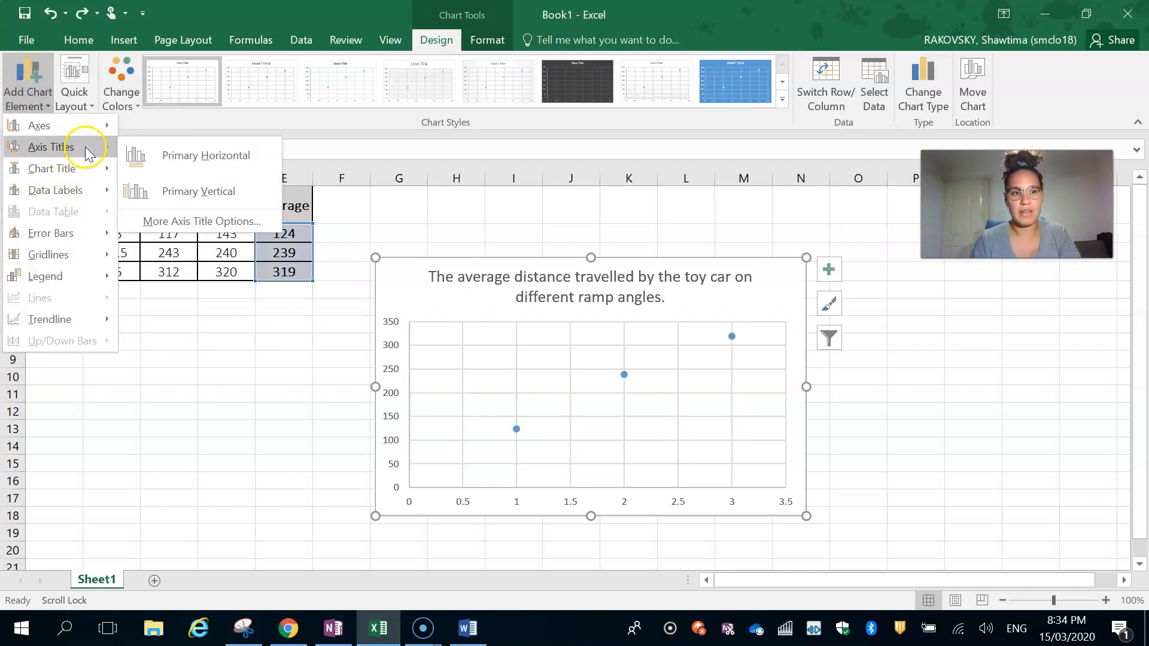
{"action": "left_click", "coordinate": [188, 157]}
{"action": "type", "text": "An"}
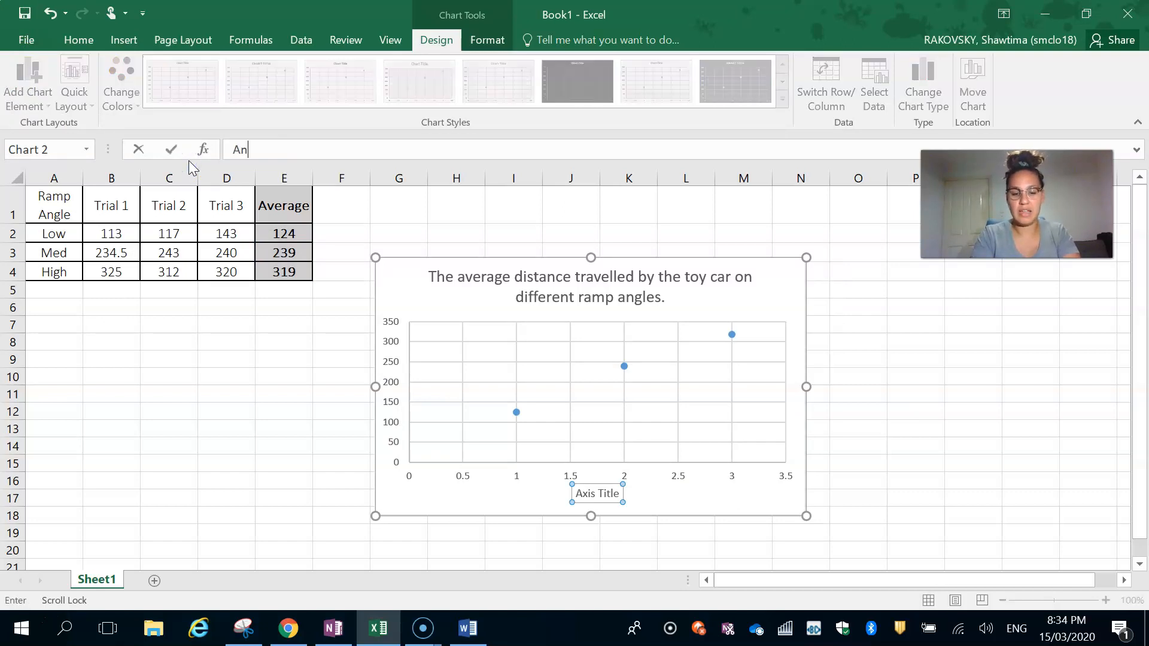
{"action": "type", "text": "gle of the"}
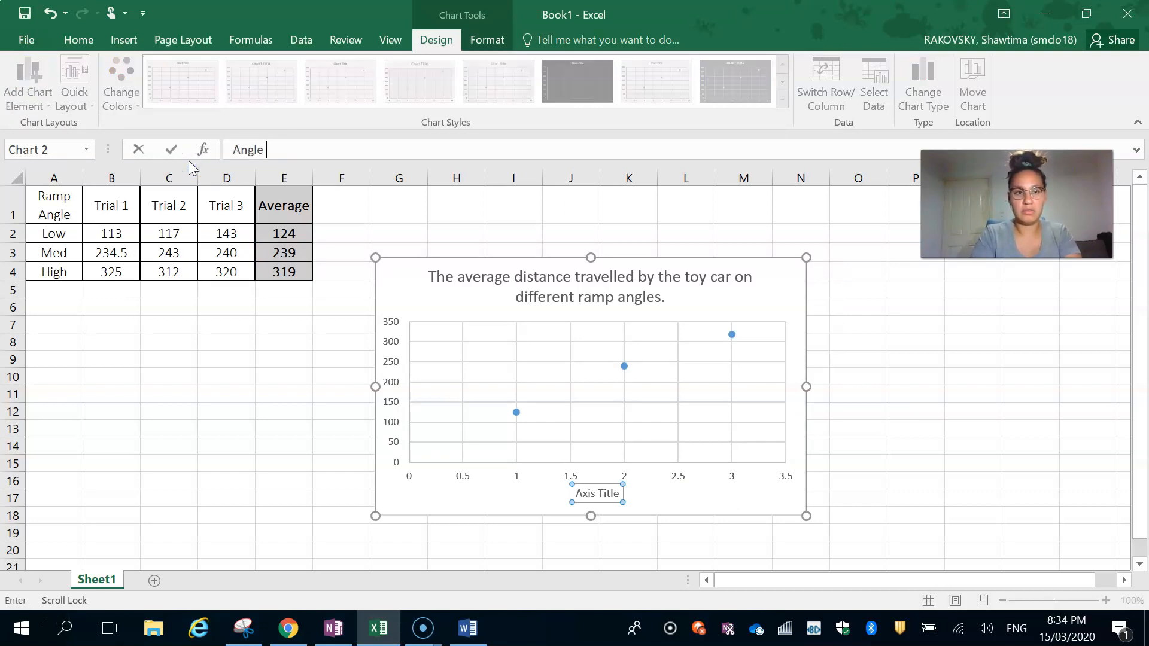
{"action": "type", "text": "amp"}
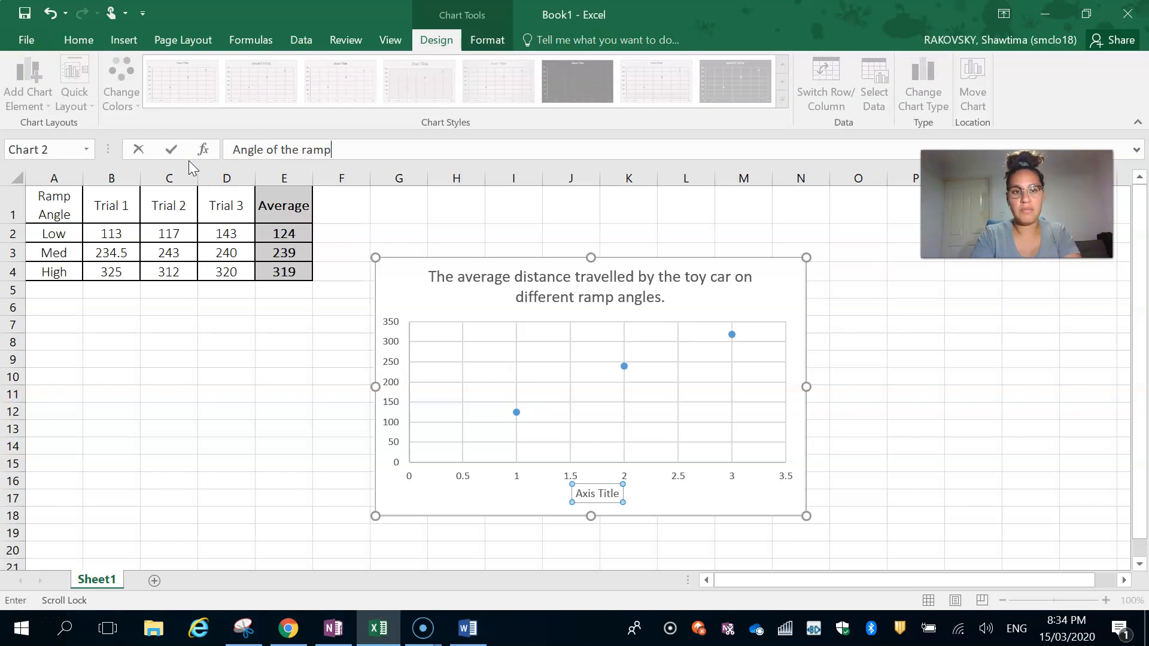
{"action": "key", "text": "Return"}
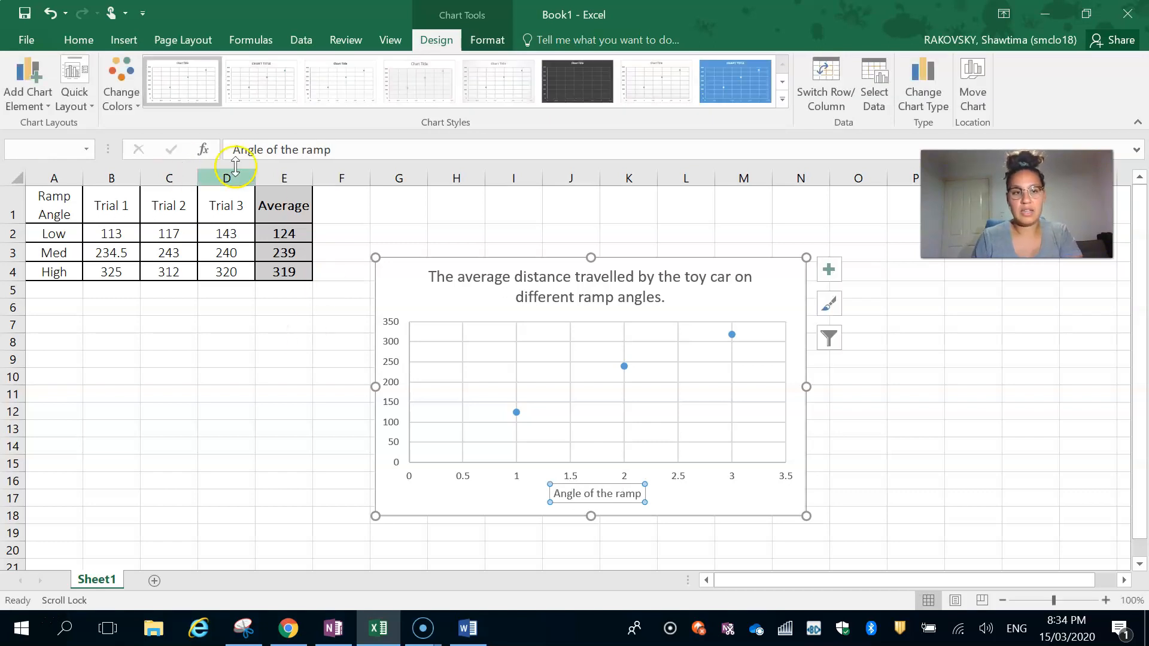
- Add a primary vertical axis title to the chart reading "Average distance travelled (cm)"
{"action": "left_click", "coordinate": [18, 89]}
{"action": "mouse_move", "coordinate": [46, 168]}
{"action": "mouse_move", "coordinate": [51, 147]}
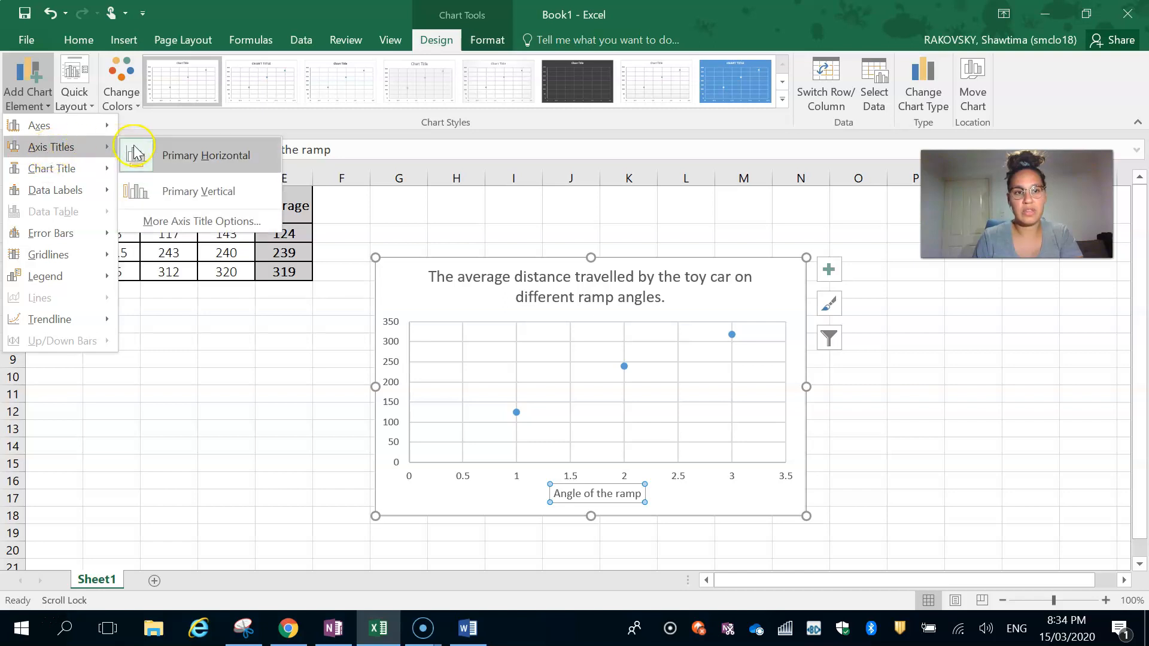
{"action": "left_click", "coordinate": [178, 189]}
{"action": "type", "text": "Average distance travelled (cm"}
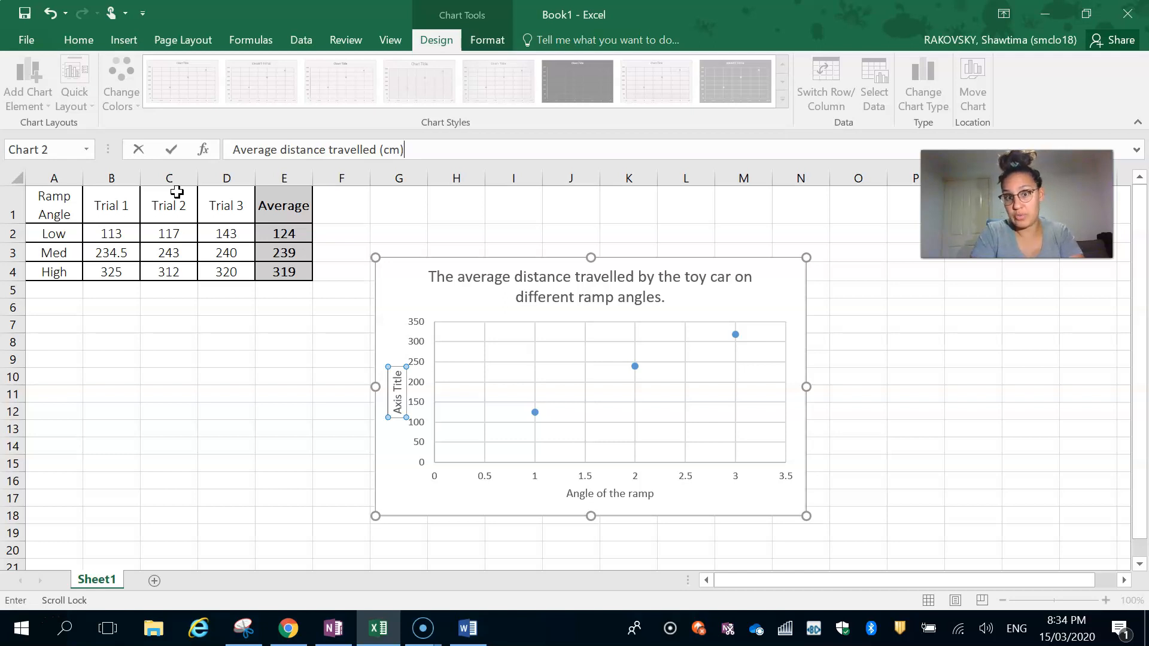
{"action": "key", "text": "Return"}
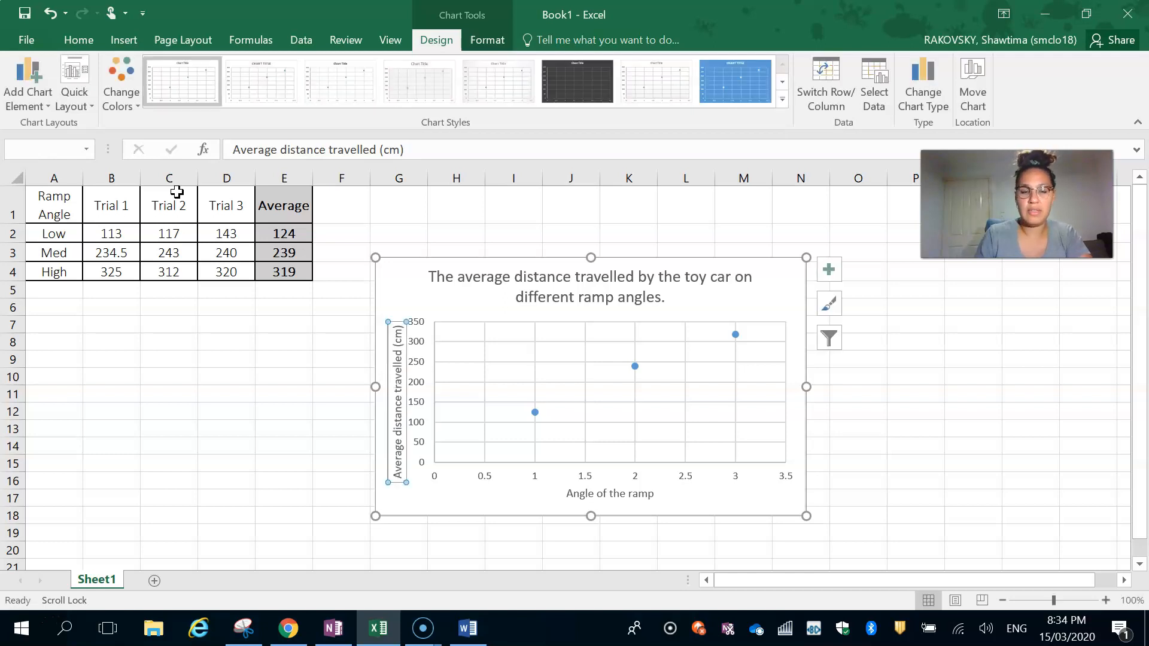
- Open the formatting options for the chart's horizontal value axis
{"action": "left_click", "coordinate": [575, 495]}
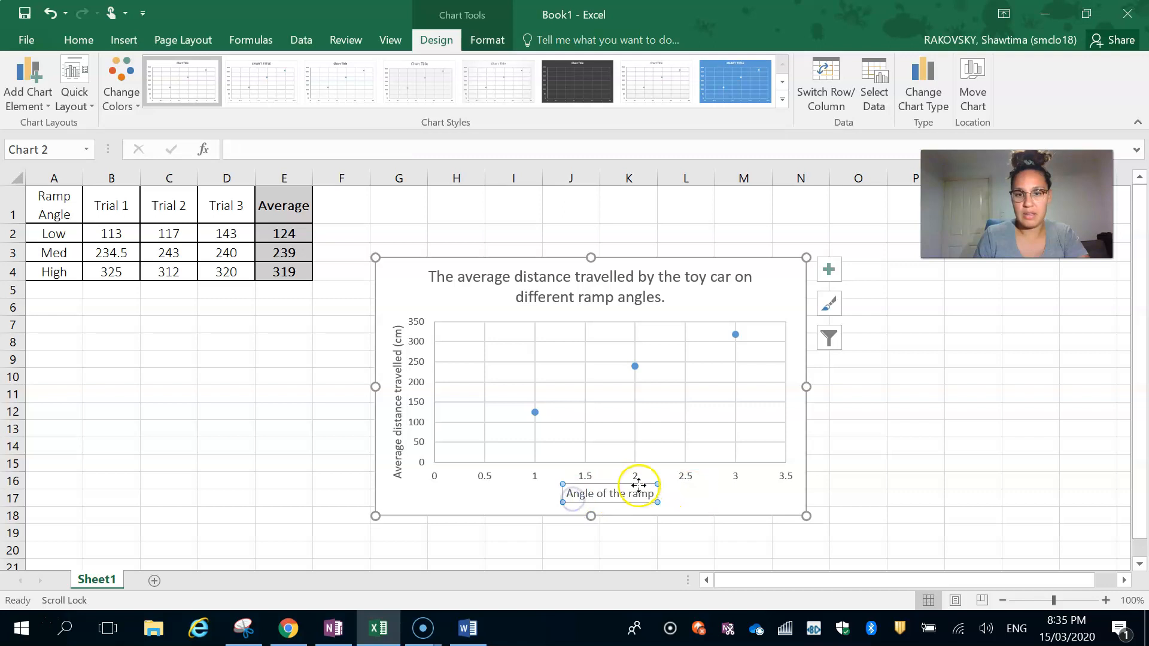
{"action": "left_click", "coordinate": [482, 477]}
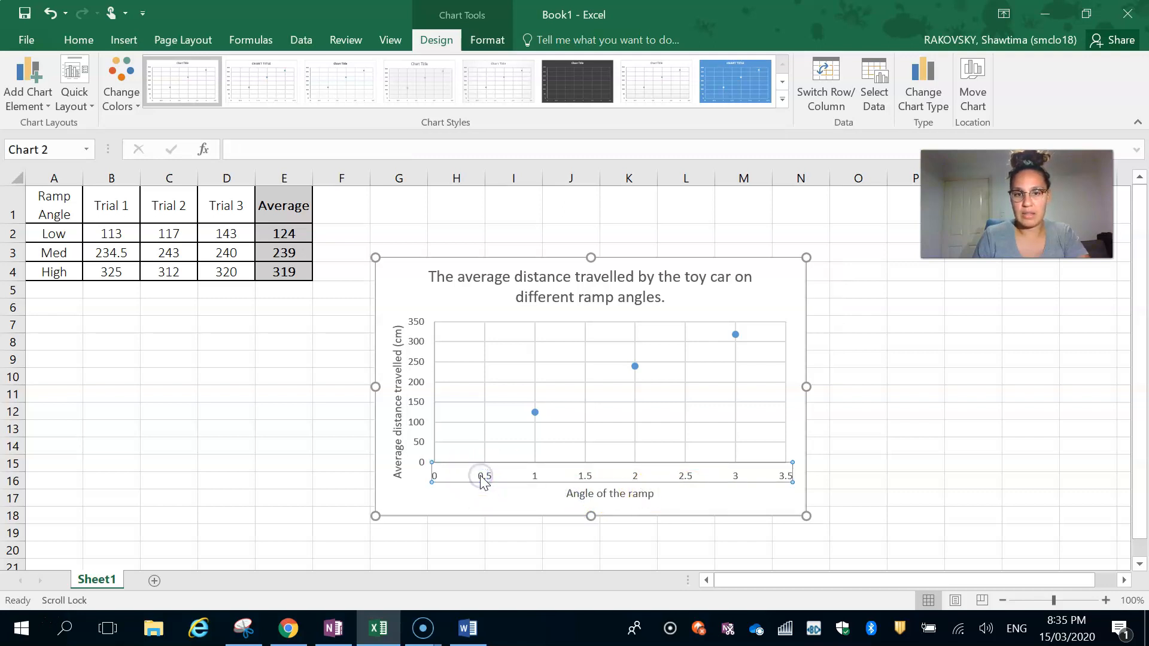
{"action": "double_click", "coordinate": [482, 477]}
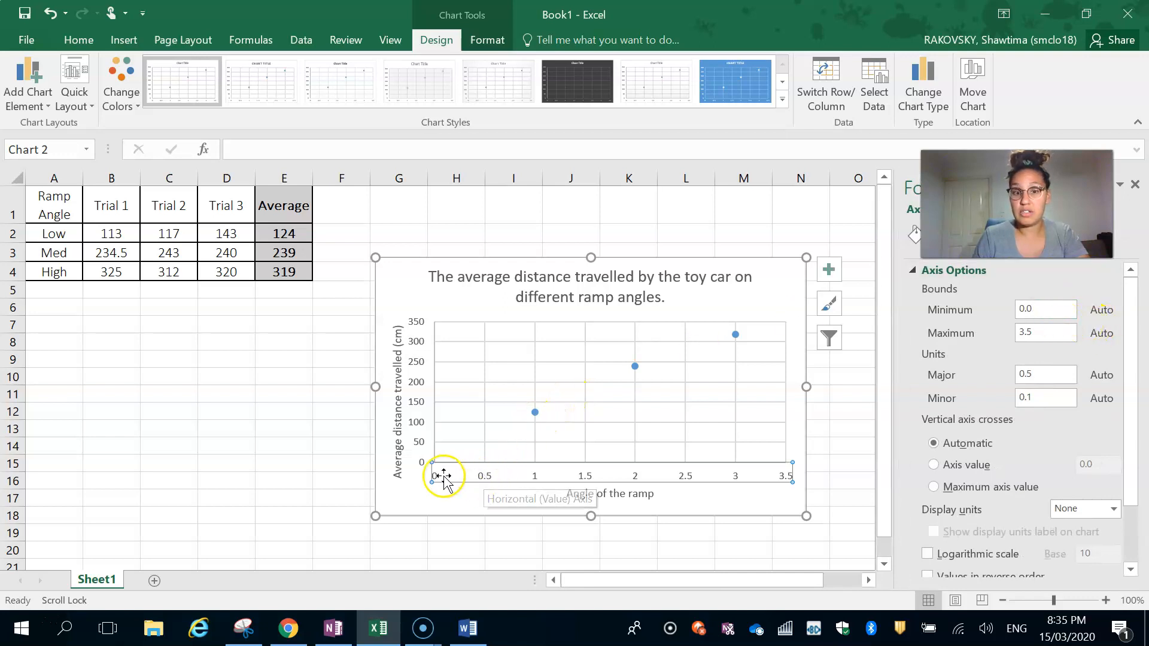
{"action": "left_click", "coordinate": [487, 485]}
{"action": "left_click", "coordinate": [482, 478]}
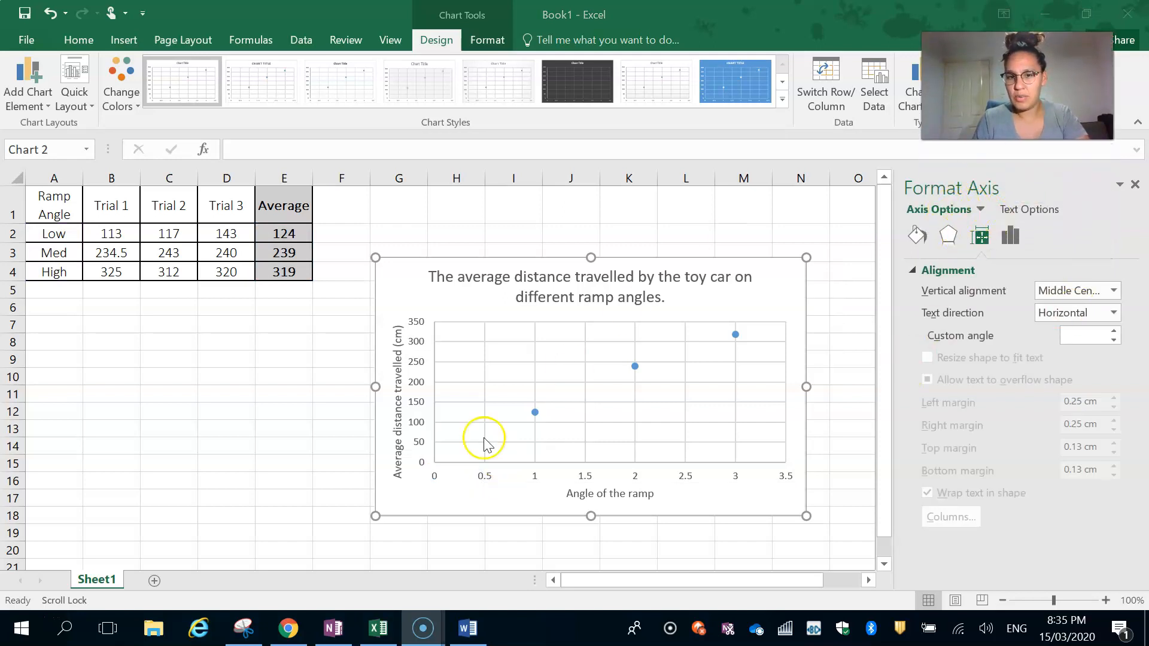
{"action": "left_click", "coordinate": [483, 478]}
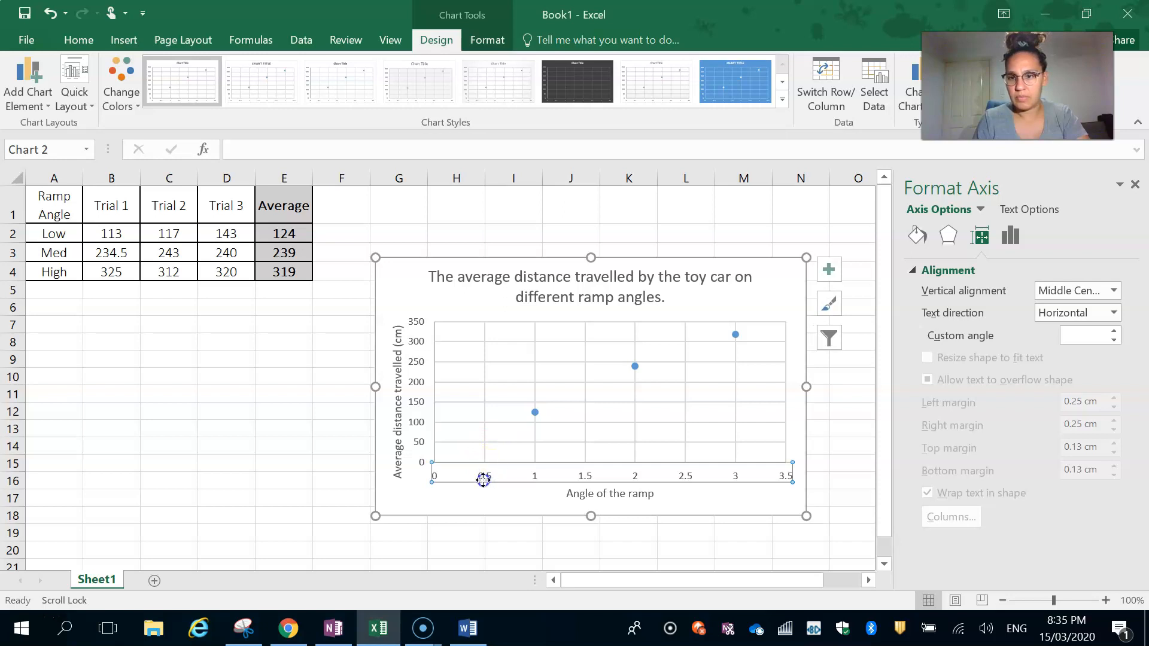
{"action": "left_click", "coordinate": [508, 479]}
{"action": "left_click", "coordinate": [530, 478]}
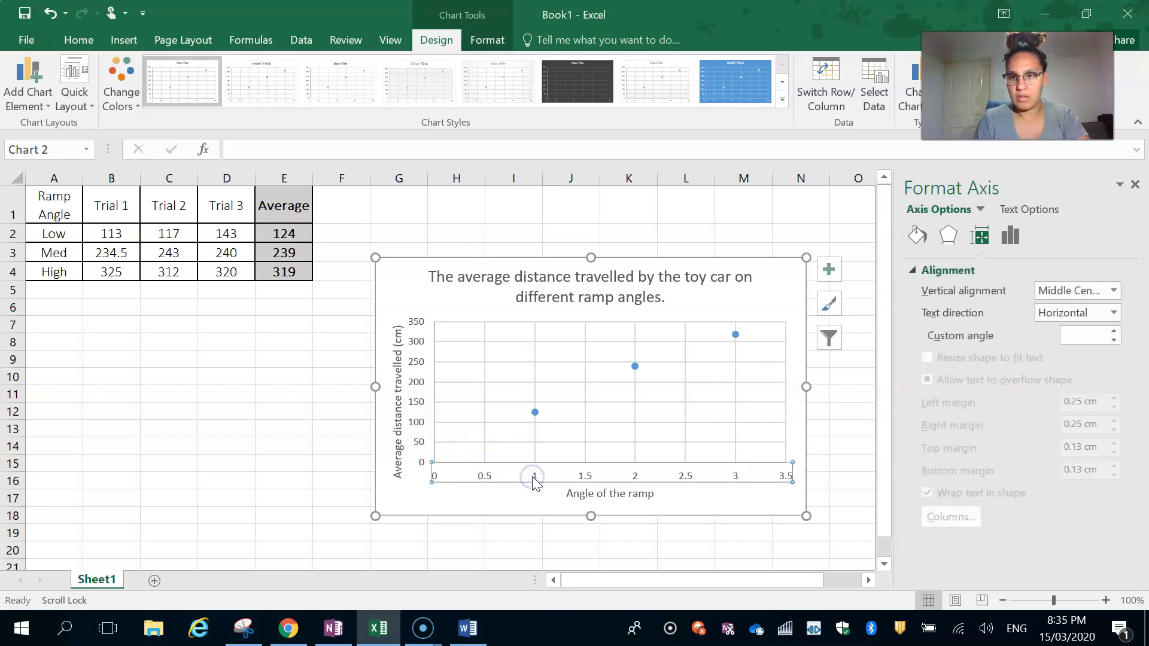
{"action": "left_click", "coordinate": [533, 478]}
{"action": "left_click", "coordinate": [580, 479]}
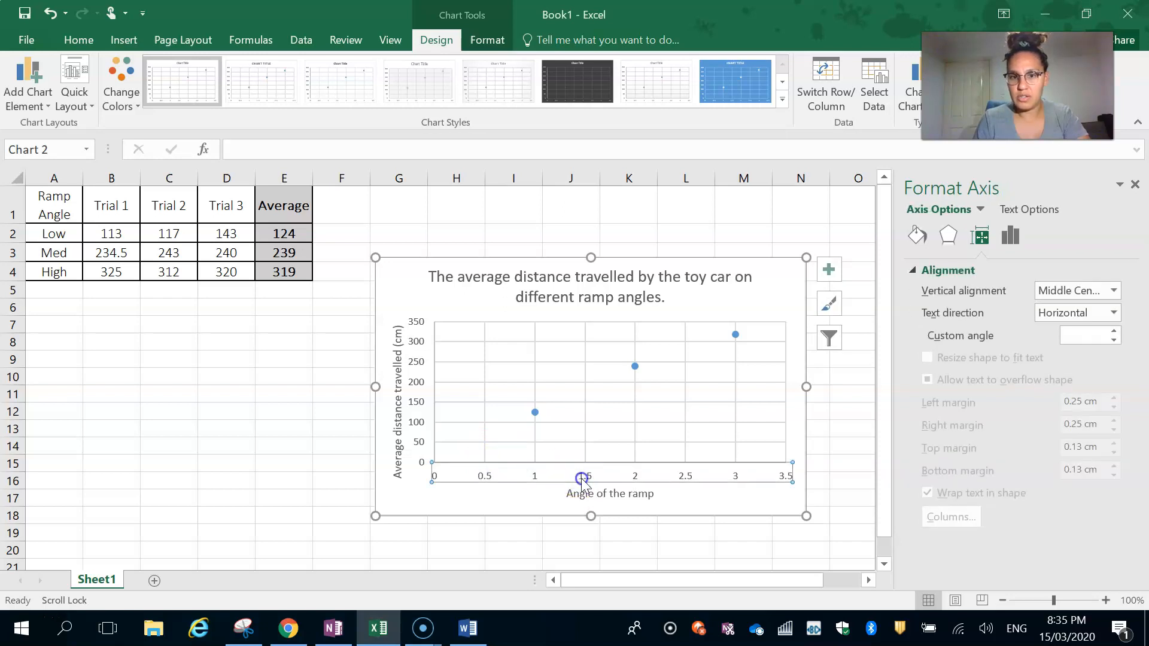
{"action": "right_click", "coordinate": [582, 480]}
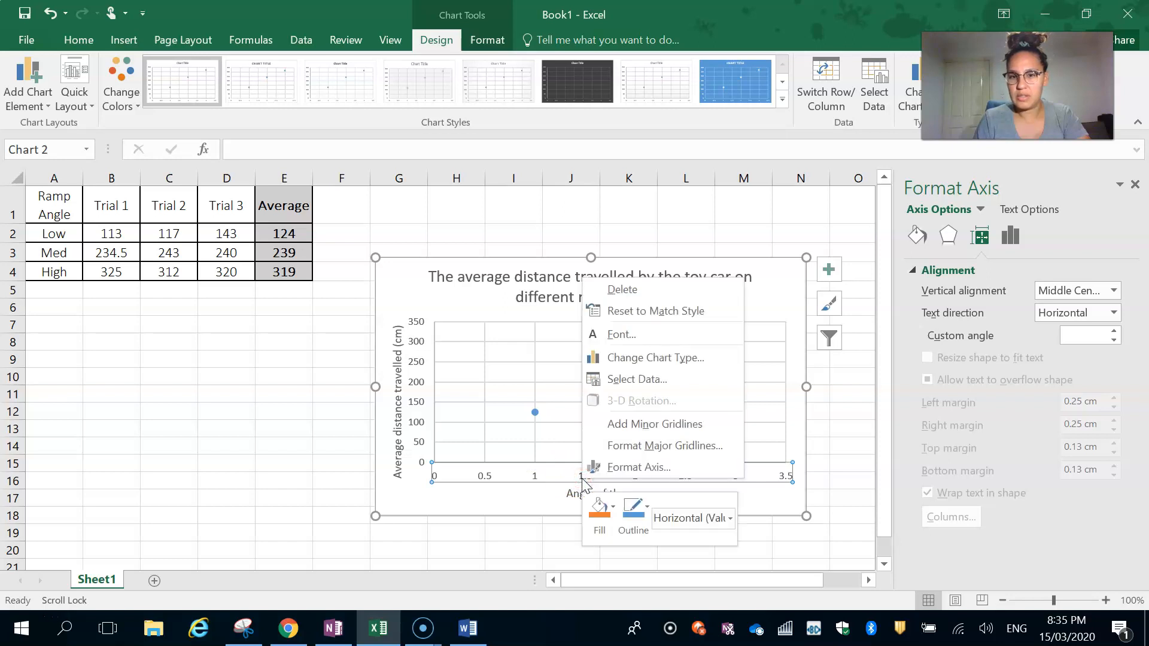
{"action": "left_click", "coordinate": [562, 479]}
{"action": "left_click", "coordinate": [483, 492]}
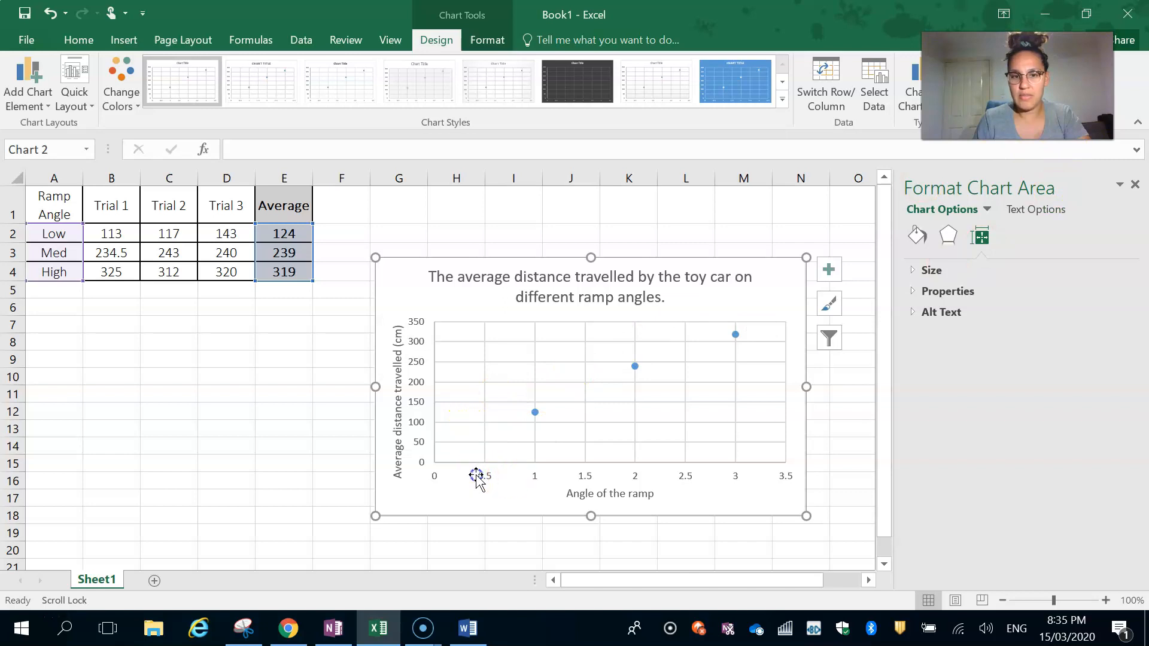
- Set the major unit of the chart's horizontal axis to 1
{"action": "left_click", "coordinate": [487, 478]}
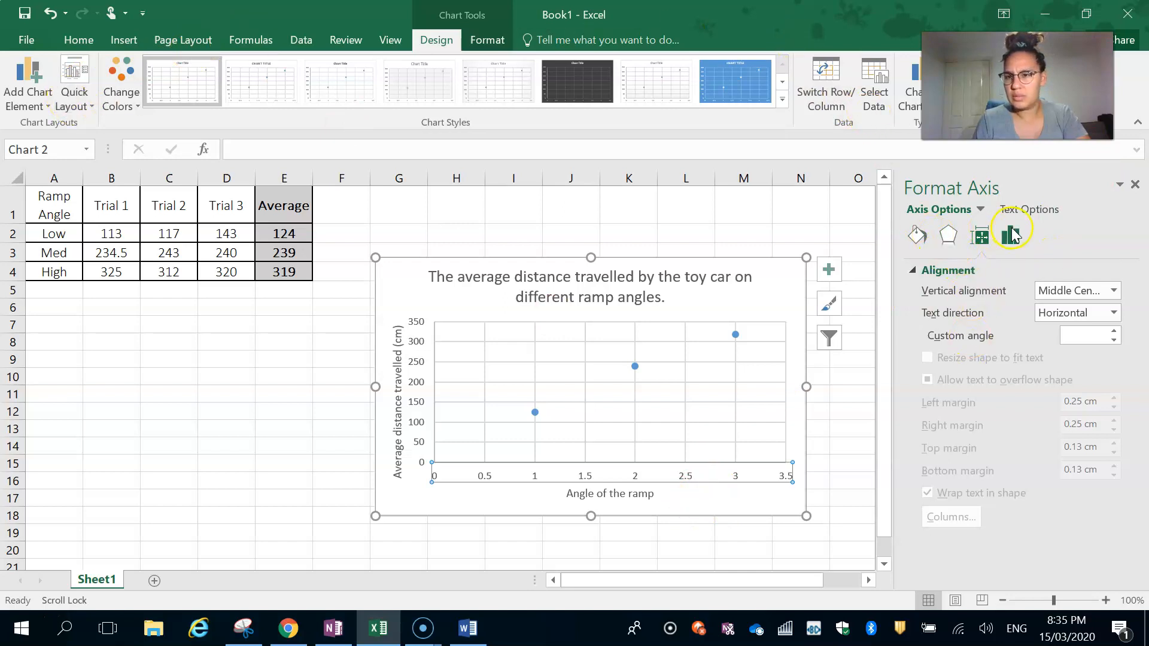
{"action": "left_click", "coordinate": [1012, 234]}
{"action": "left_click", "coordinate": [957, 270]}
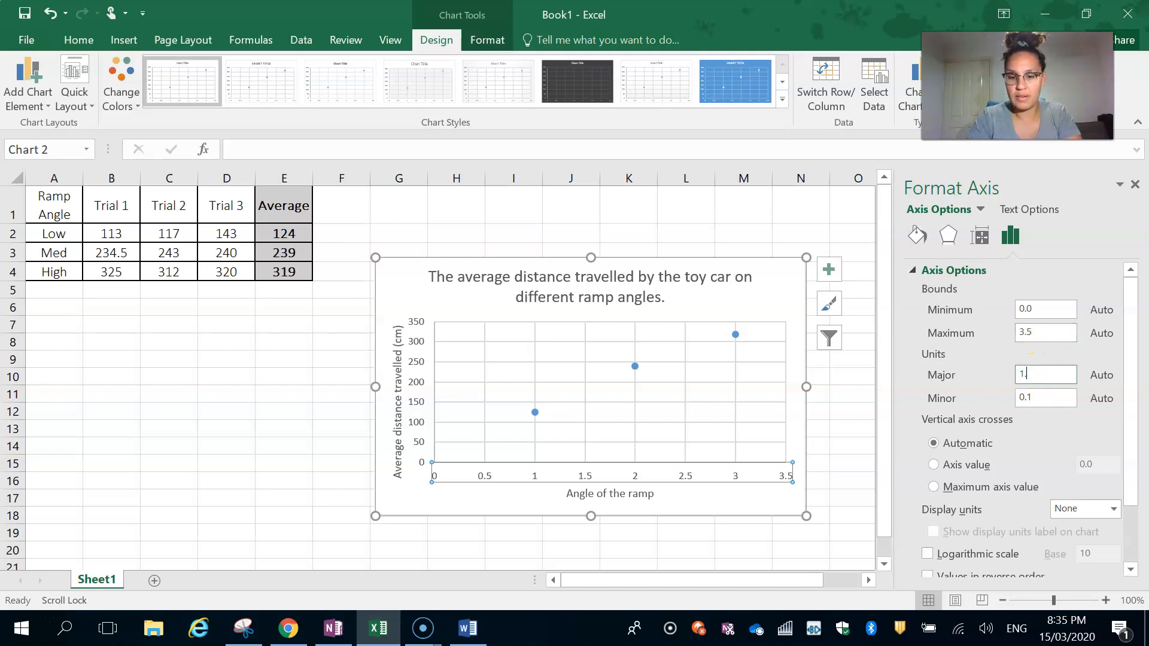
{"action": "key", "text": "Return"}
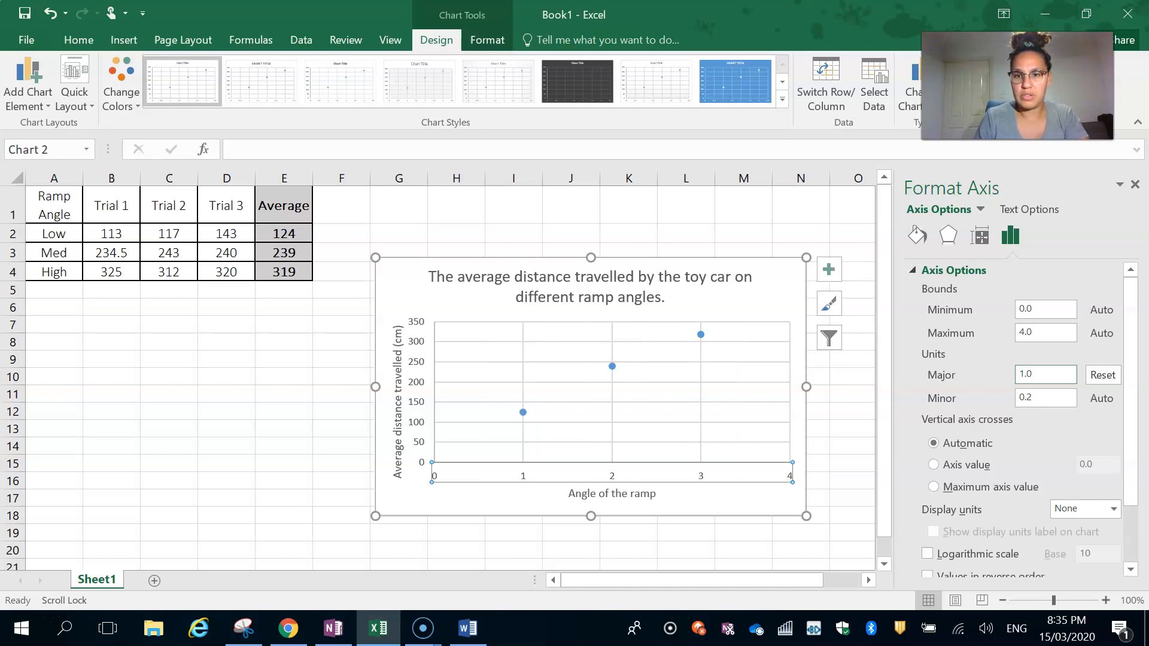
- Extend the horizontal axis title to read "Angle of the ramp 1 = low, 2 = med, 3 = high"
{"action": "left_click", "coordinate": [651, 492]}
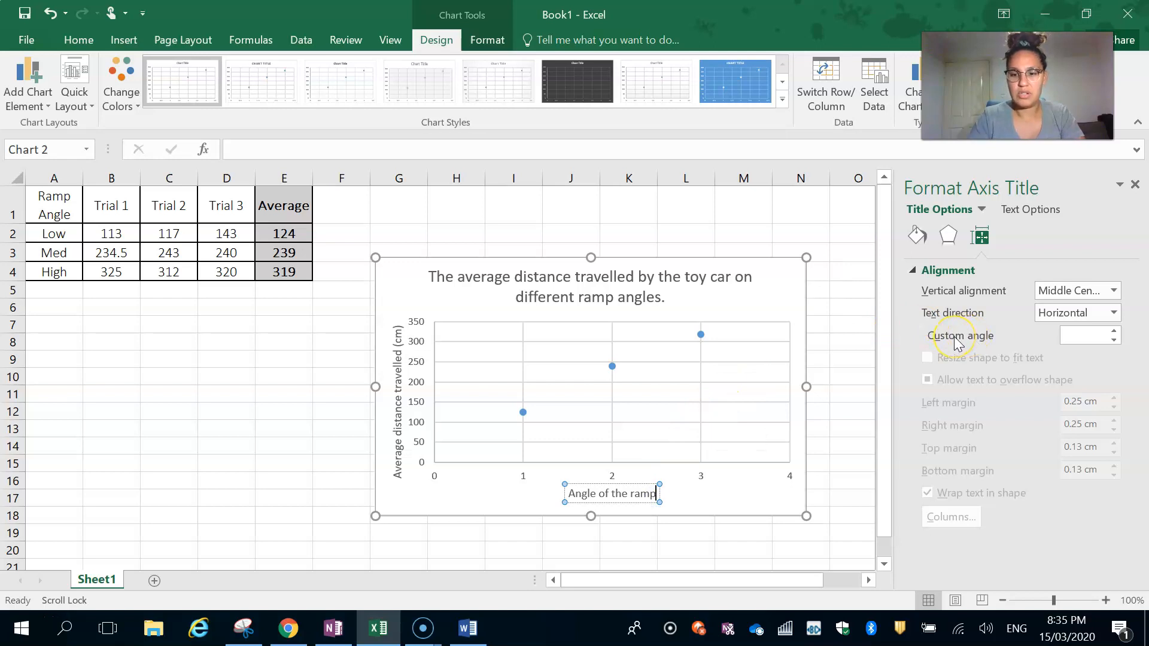
{"action": "type", "text": "1"}
{"action": "type", "text": " -"}
{"action": "key", "text": "BackSpace"}
{"action": "key", "text": "BackSpace"}
{"action": "type", "text": "="}
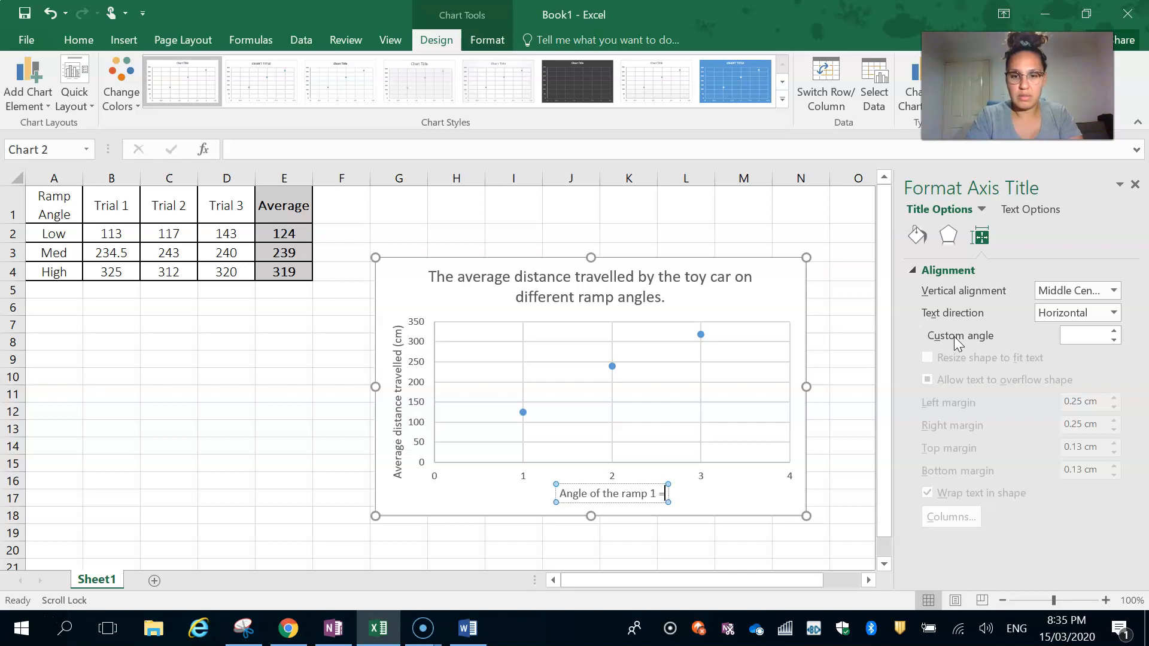
{"action": "type", "text": " low, 2 ="}
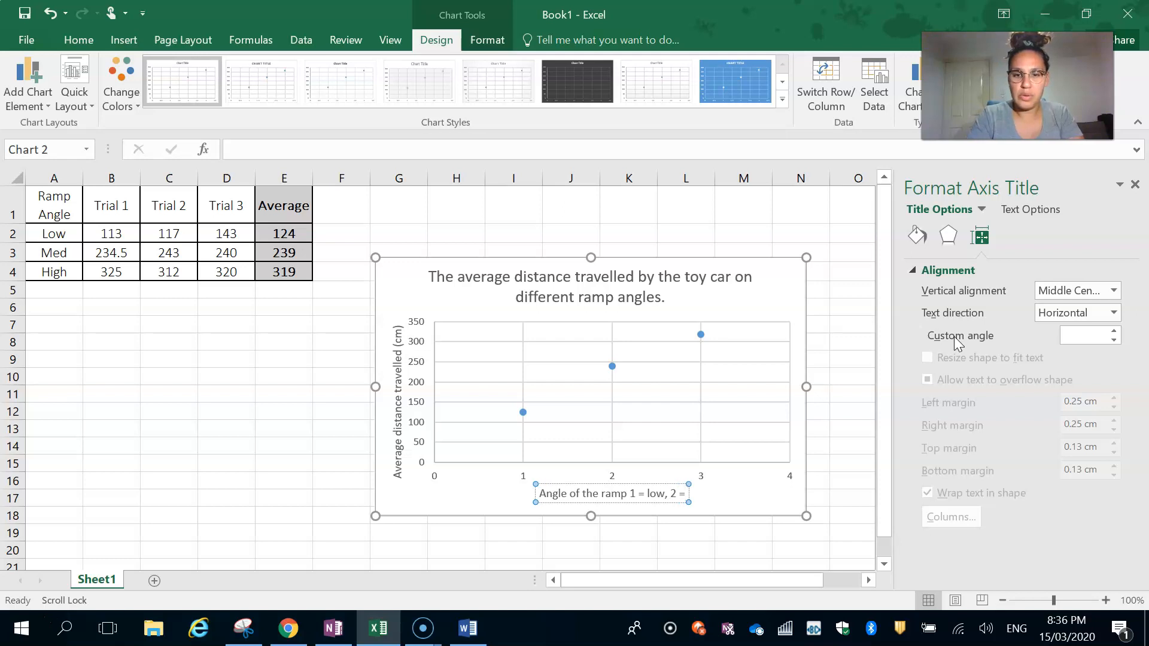
{"action": "type", "text": " med, 3"}
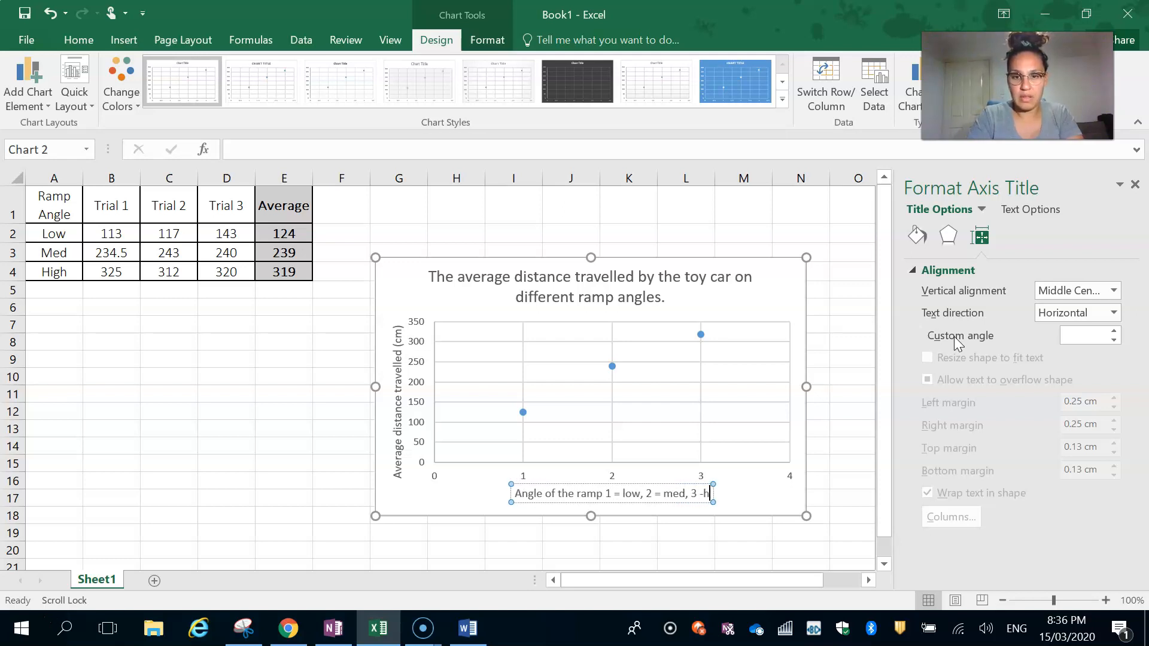
{"action": "type", "text": " = high"}
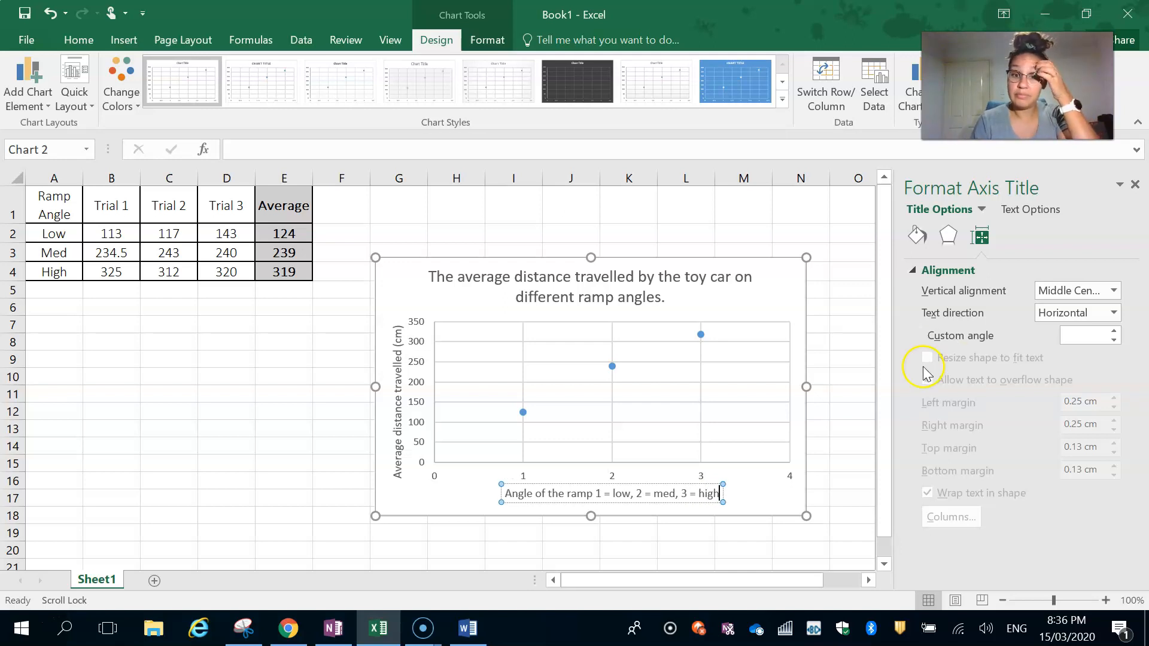
{"action": "left_click", "coordinate": [204, 455]}
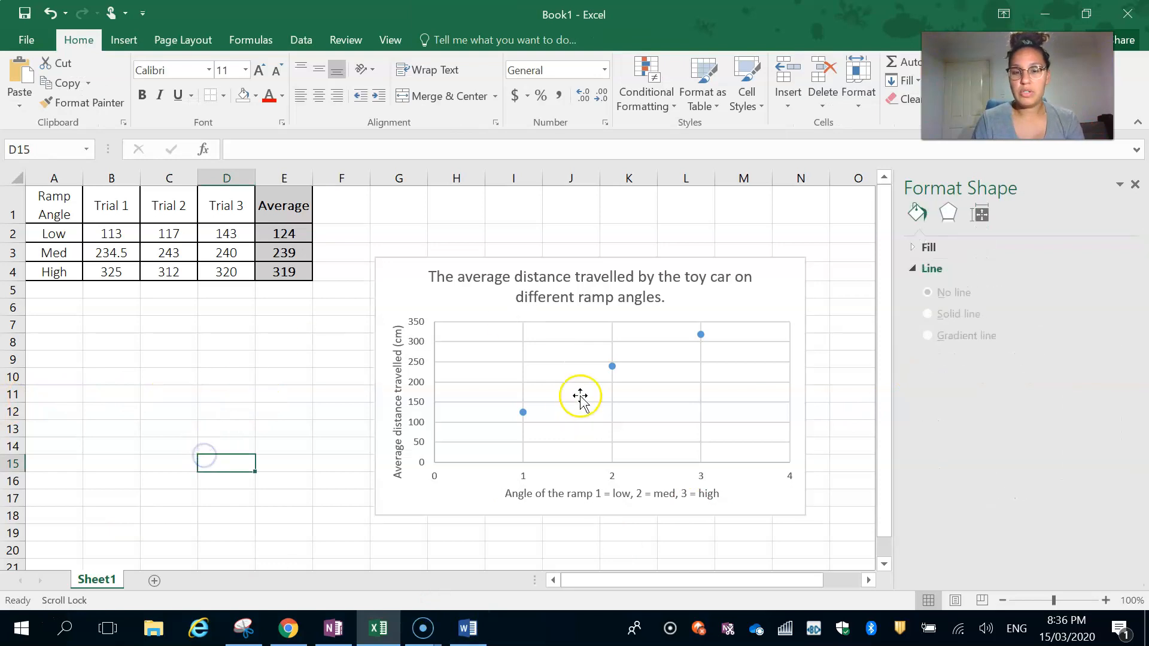
- Add a linear trendline to the chart's data series
{"action": "left_click", "coordinate": [612, 366]}
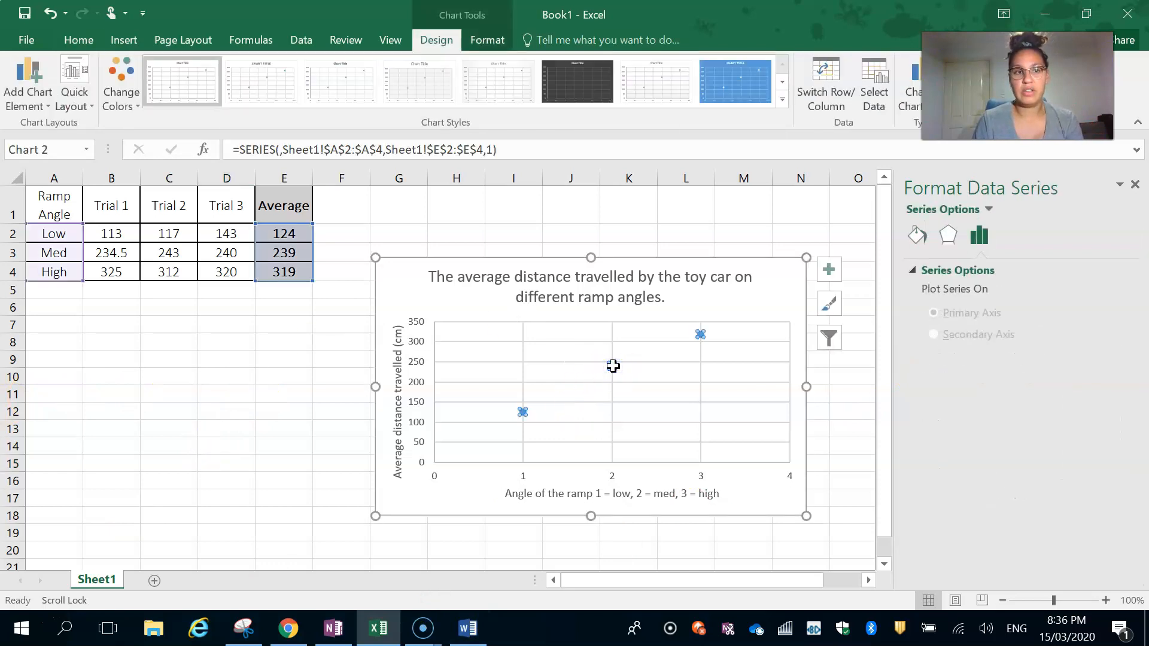
{"action": "left_click", "coordinate": [23, 94]}
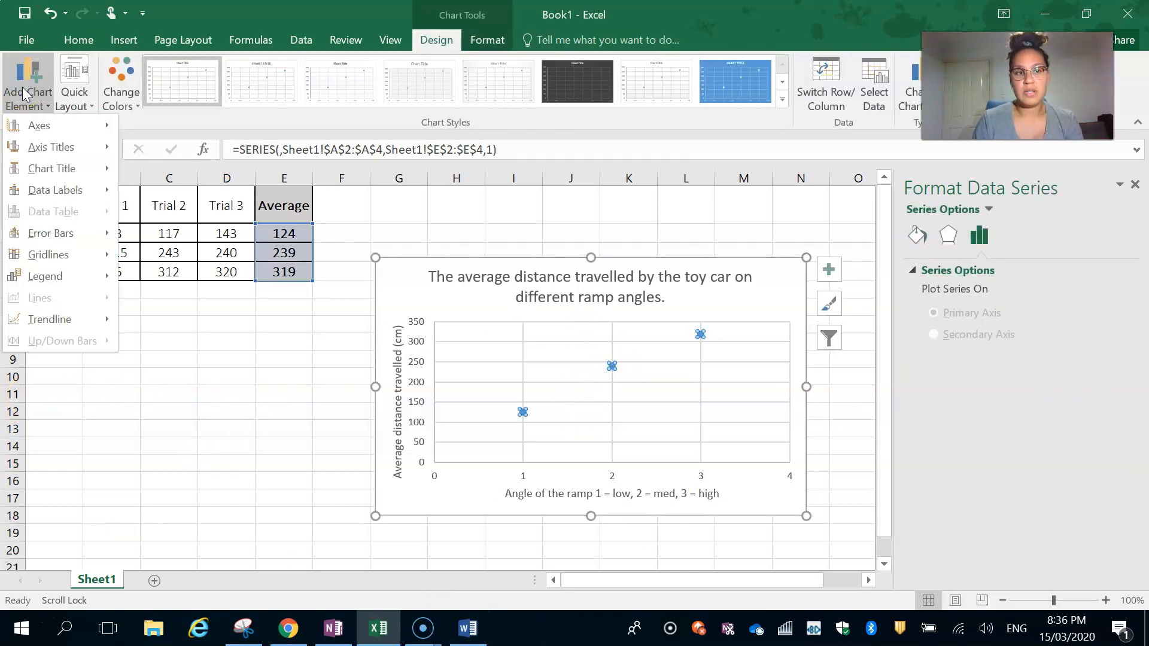
{"action": "mouse_move", "coordinate": [49, 318]}
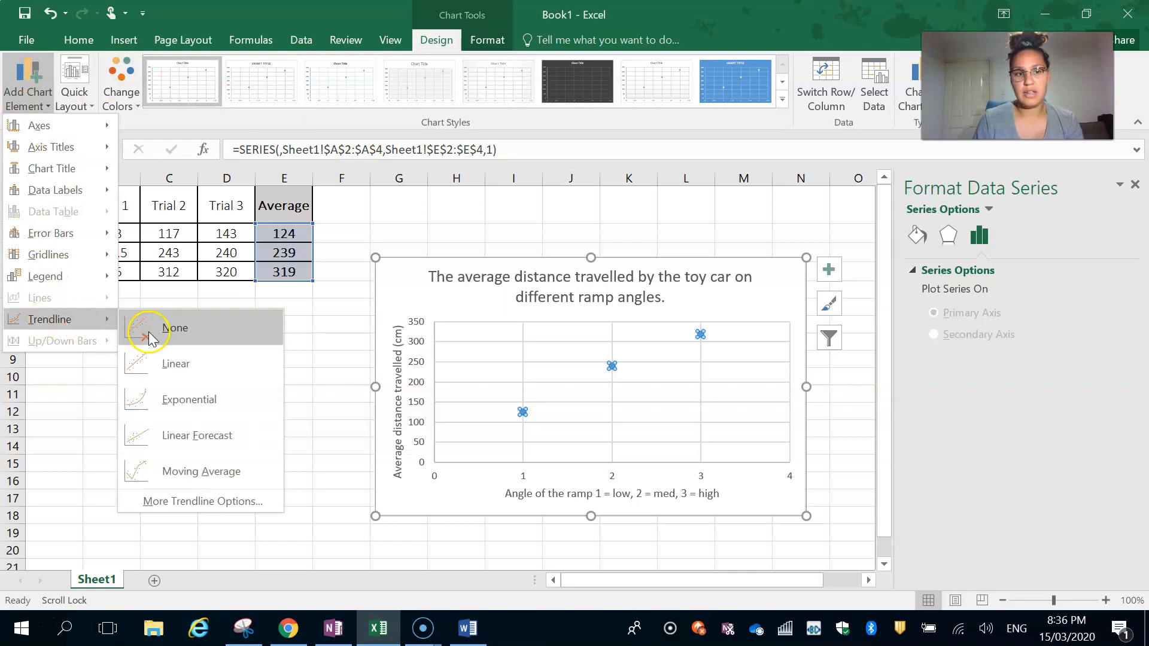
{"action": "left_click", "coordinate": [175, 370]}
{"action": "left_click", "coordinate": [174, 369]}
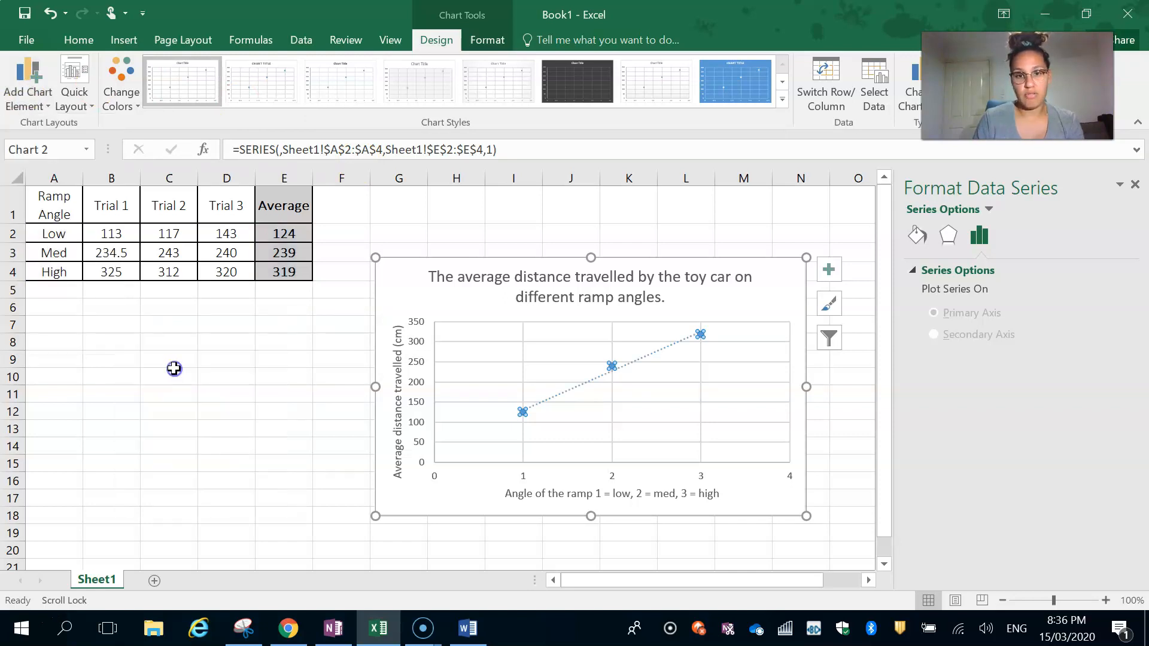
- Look through the data series' plotting and effects formatting options for a way to change the point markers
{"action": "left_click", "coordinate": [675, 393]}
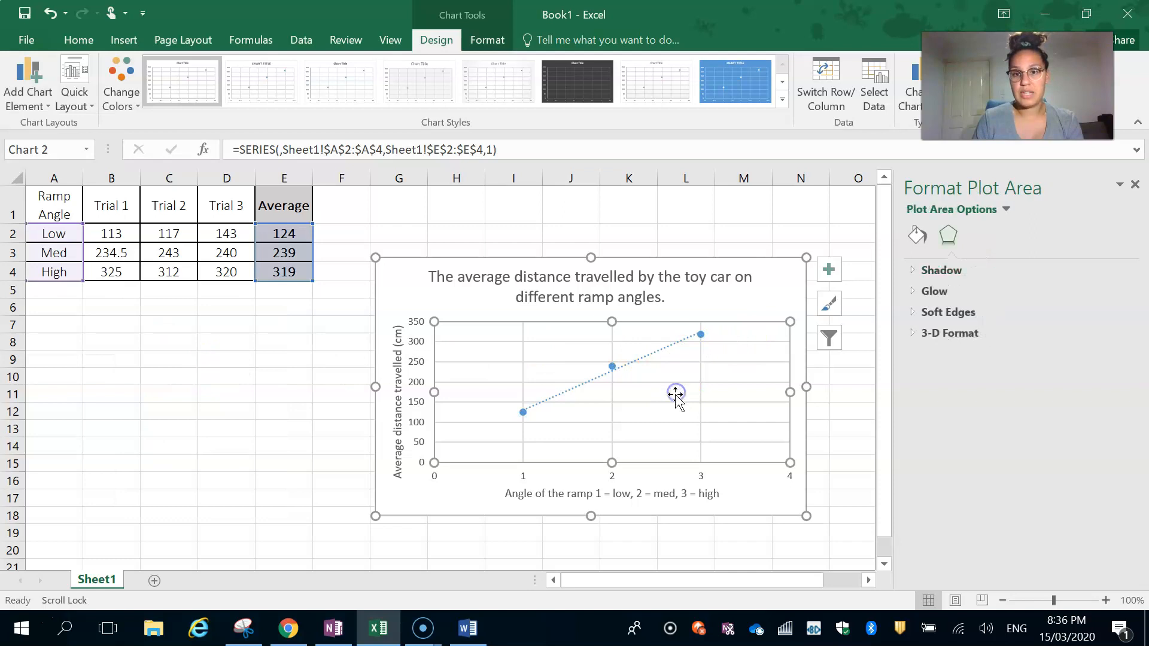
{"action": "left_click", "coordinate": [704, 339]}
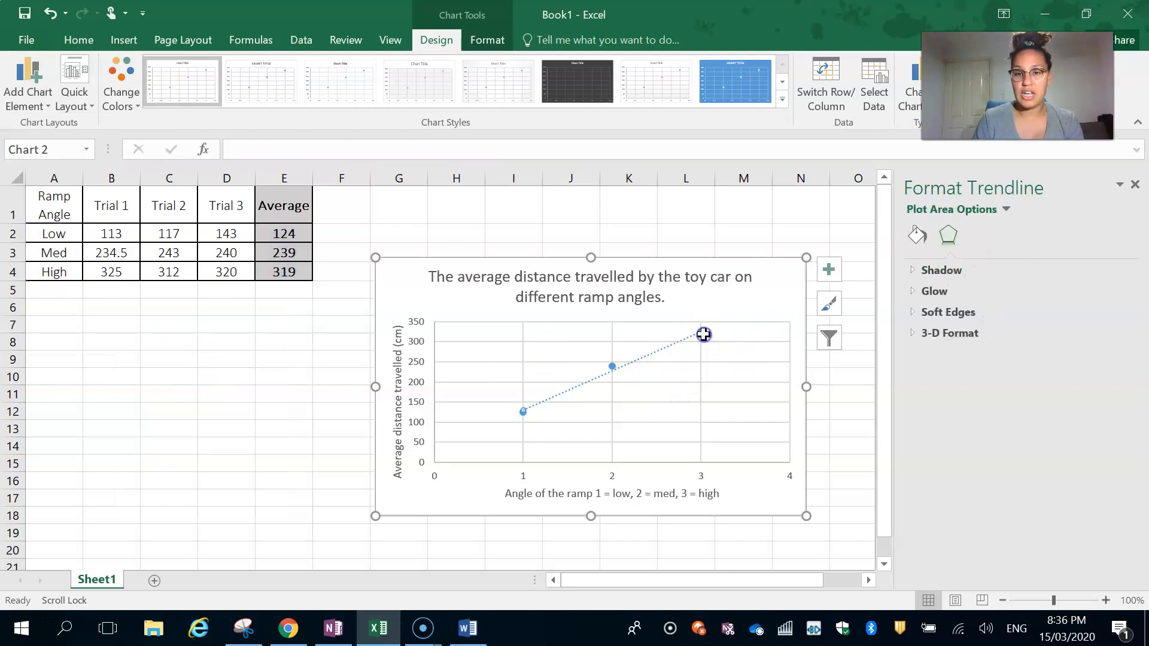
{"action": "left_click", "coordinate": [612, 366]}
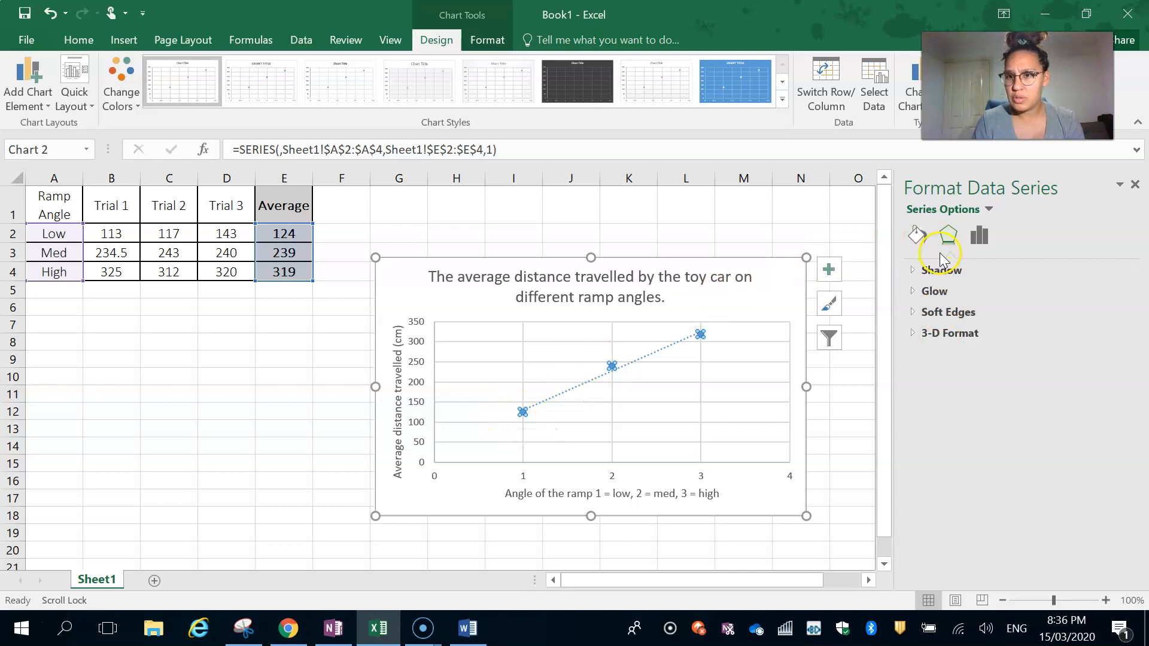
{"action": "left_click", "coordinate": [979, 242]}
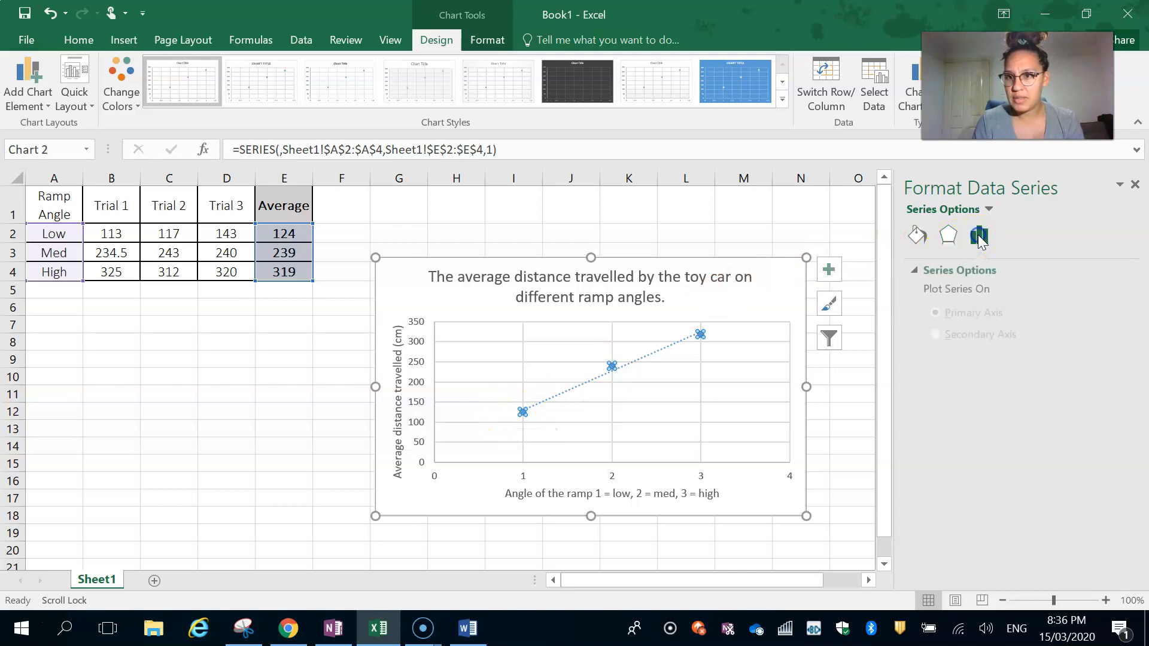
{"action": "left_click", "coordinate": [954, 235]}
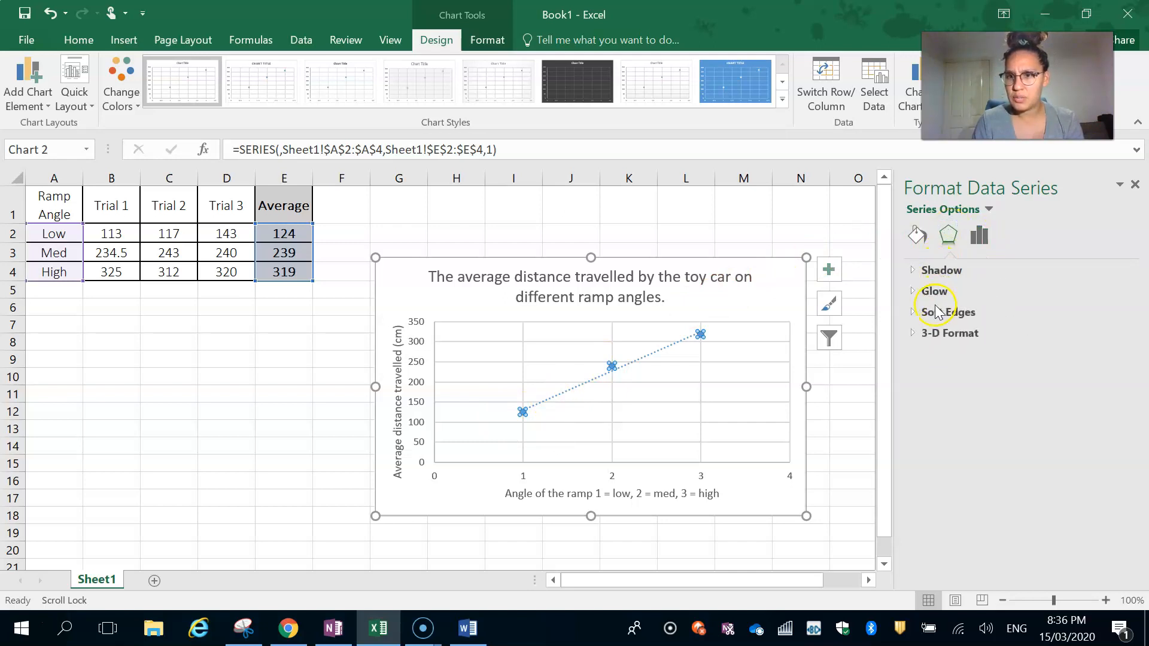
{"action": "left_click", "coordinate": [937, 335]}
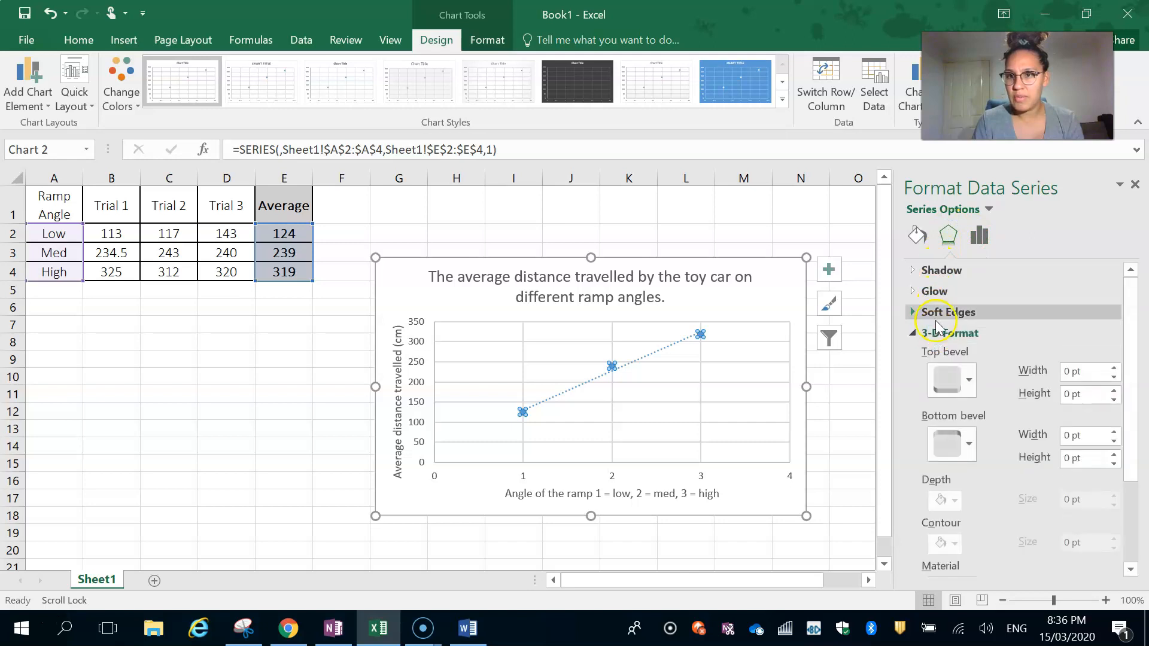
{"action": "left_click", "coordinate": [937, 314]}
{"action": "left_click", "coordinate": [935, 291]}
{"action": "left_click", "coordinate": [940, 269]}
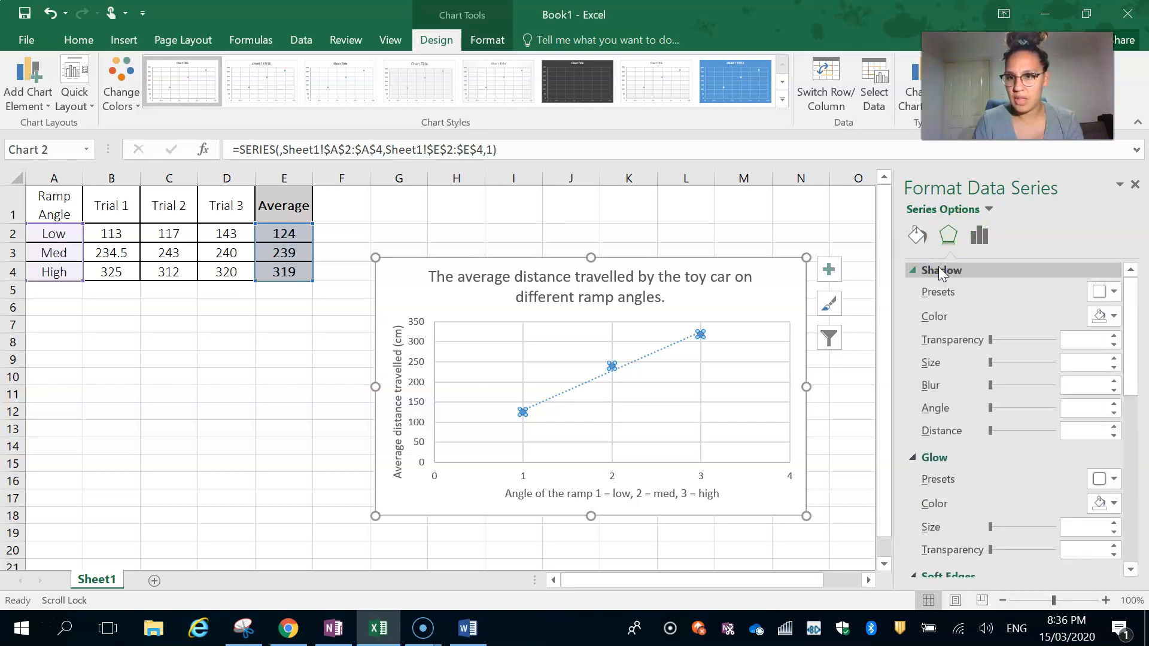
{"action": "scroll", "coordinate": [936, 380], "scroll_direction": "down", "scroll_amount": 10}
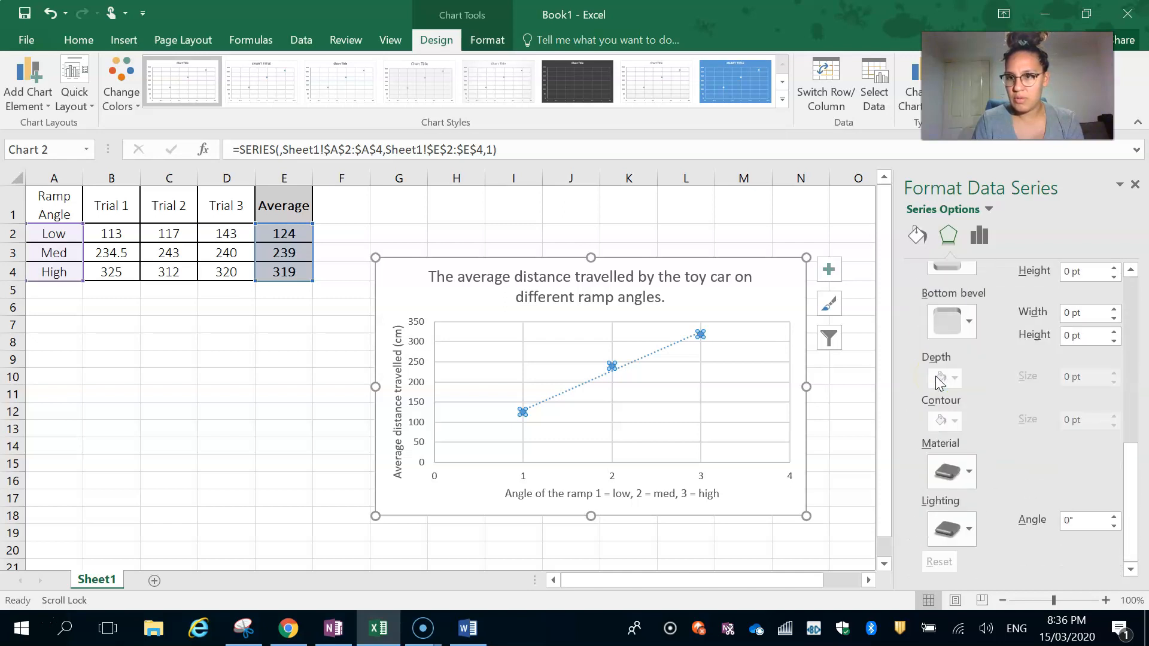
{"action": "mouse_move", "coordinate": [612, 367]}
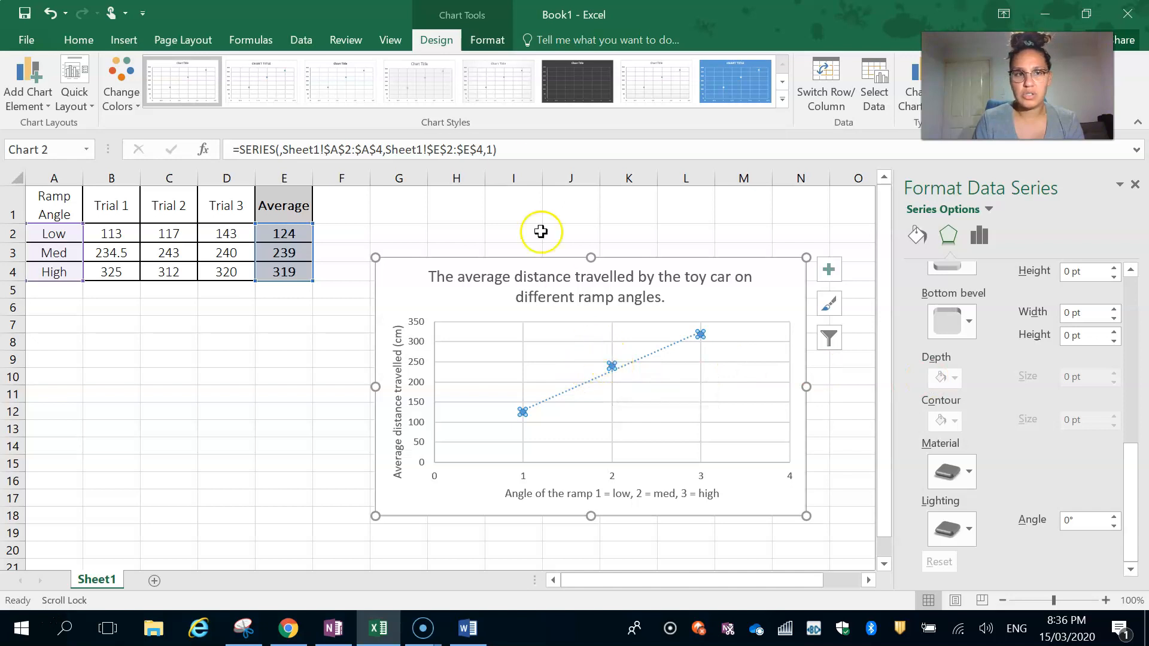
- Change the middle data point's marker to the built-in asterisk type at size 9
{"action": "left_click", "coordinate": [613, 366]}
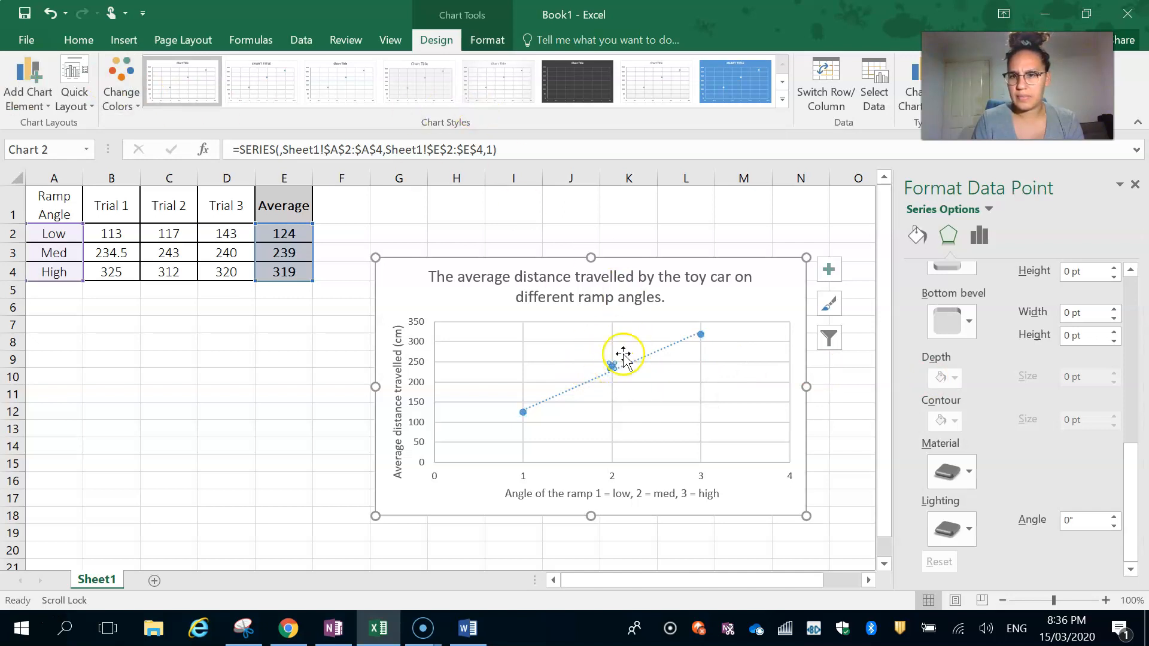
{"action": "left_click", "coordinate": [979, 235]}
{"action": "left_click", "coordinate": [918, 236]}
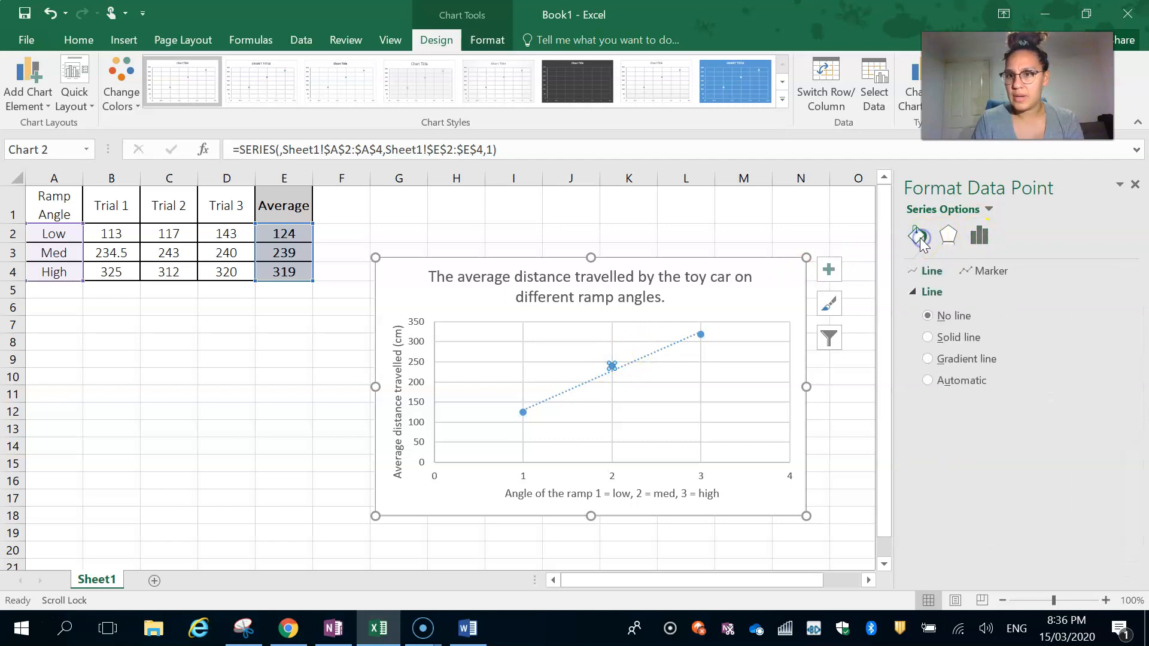
{"action": "left_click", "coordinate": [984, 272]}
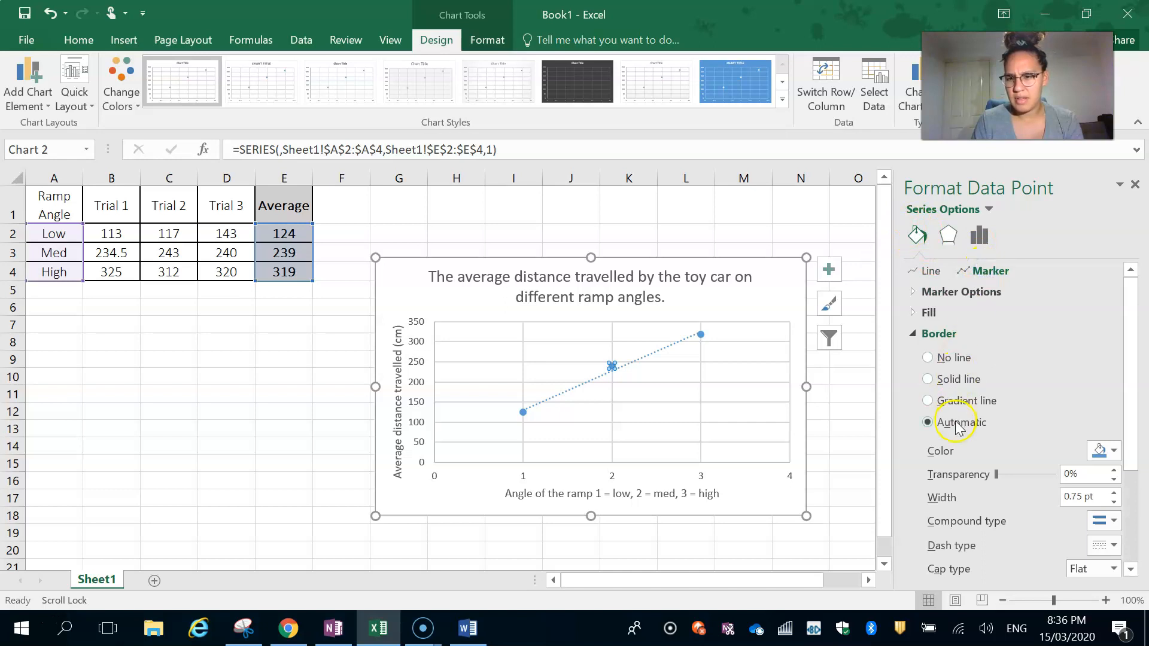
{"action": "left_click", "coordinate": [936, 293]}
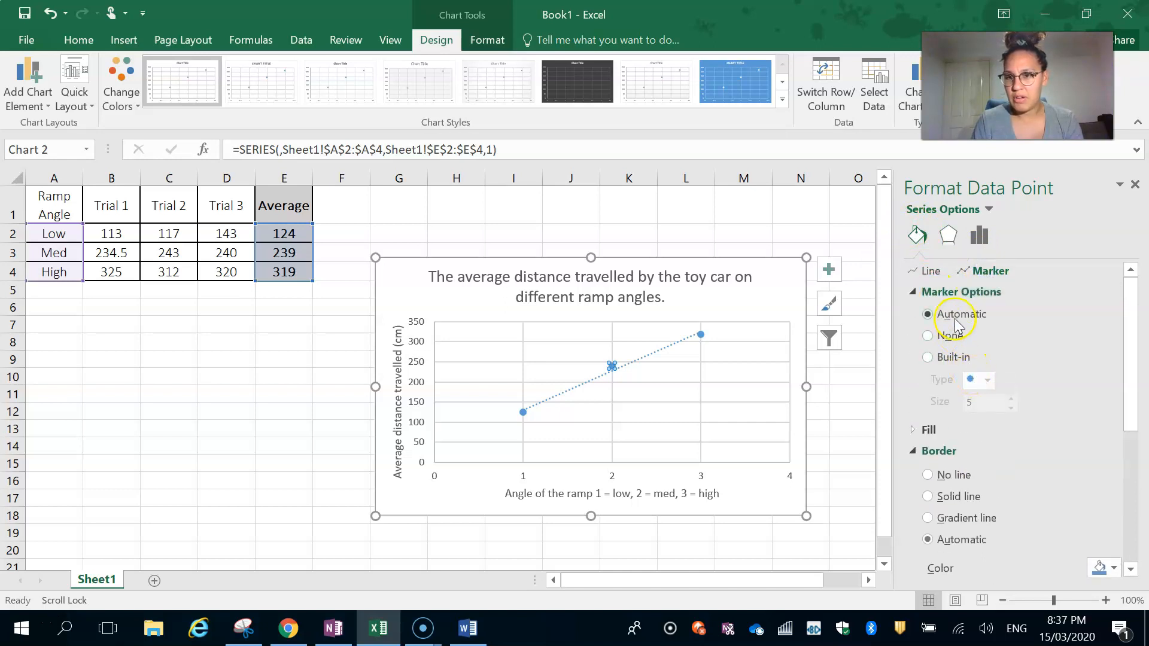
{"action": "left_click", "coordinate": [958, 362]}
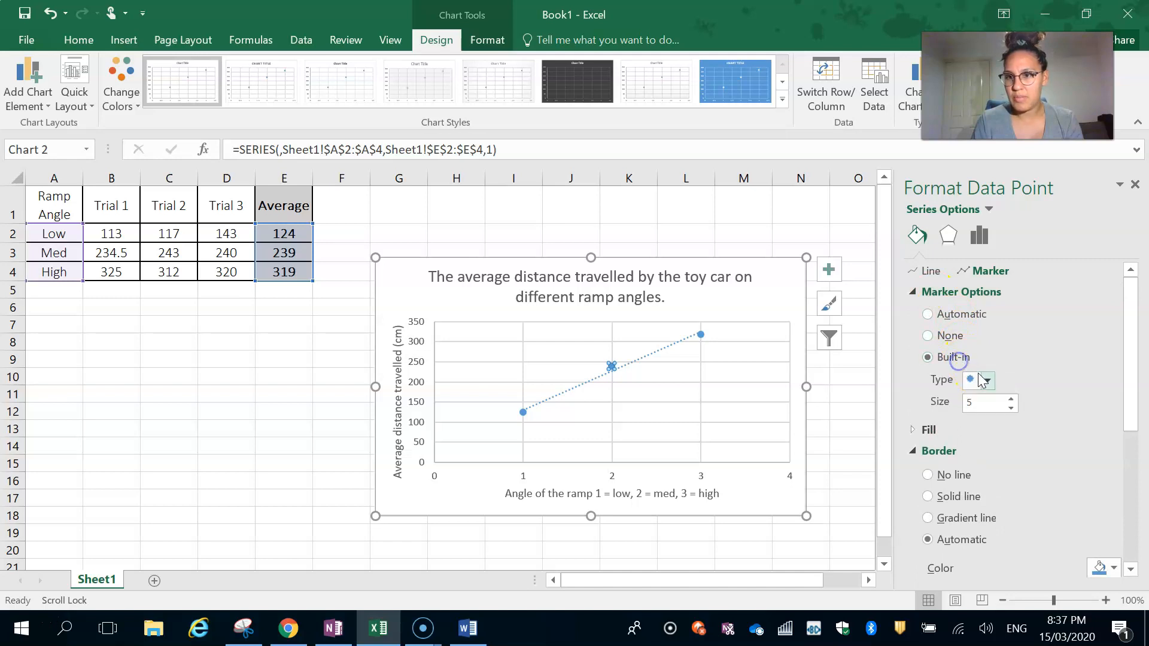
{"action": "left_click", "coordinate": [984, 379]}
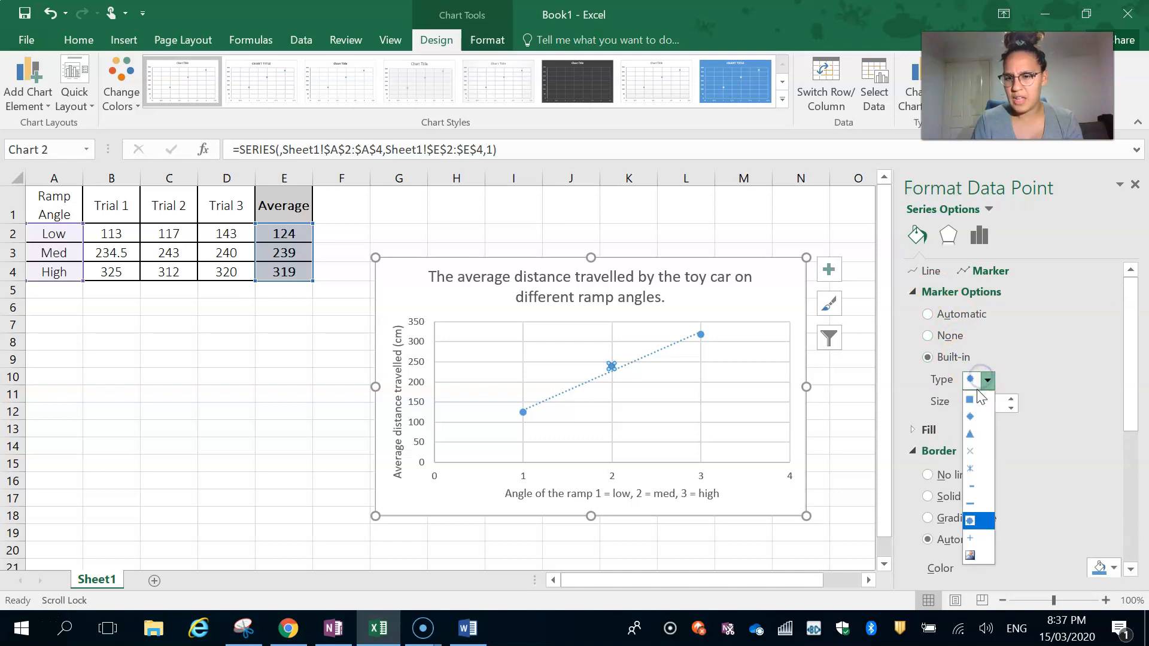
{"action": "left_click", "coordinate": [987, 452]}
{"action": "left_click", "coordinate": [1010, 400]}
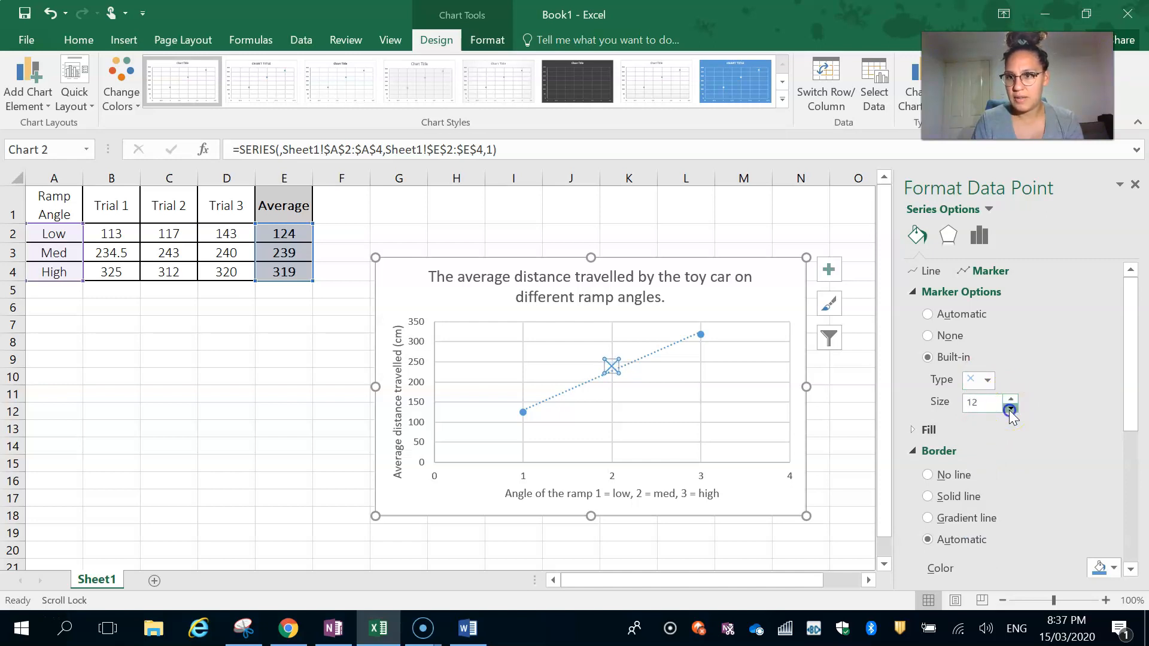
{"action": "left_click", "coordinate": [987, 379]}
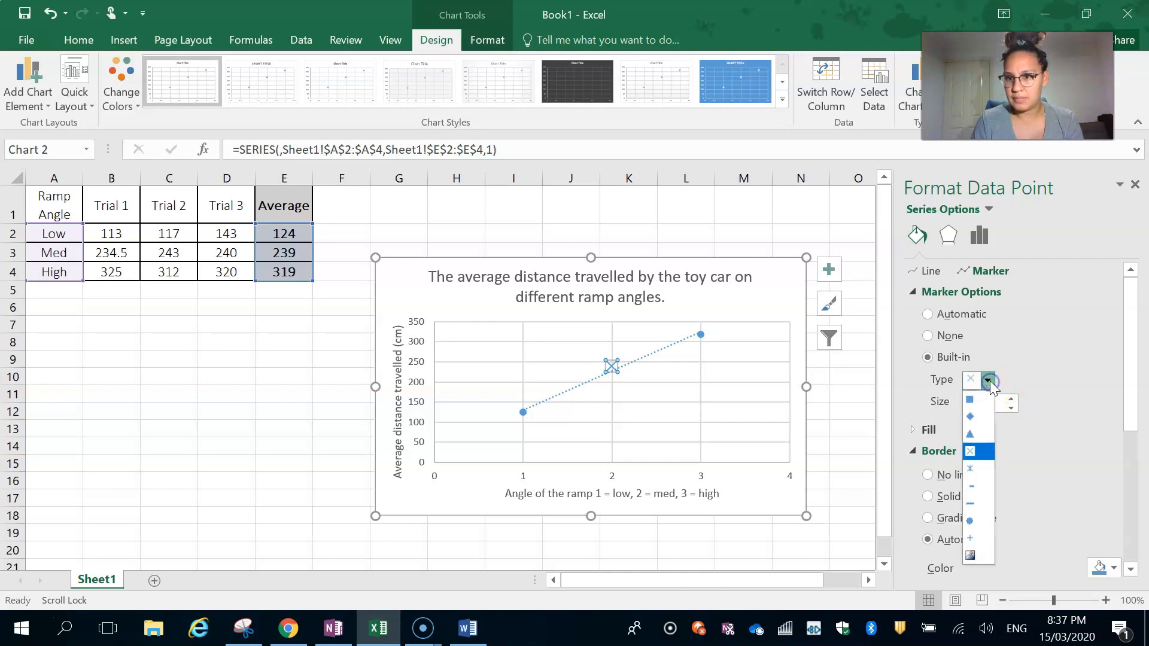
{"action": "left_click", "coordinate": [984, 476]}
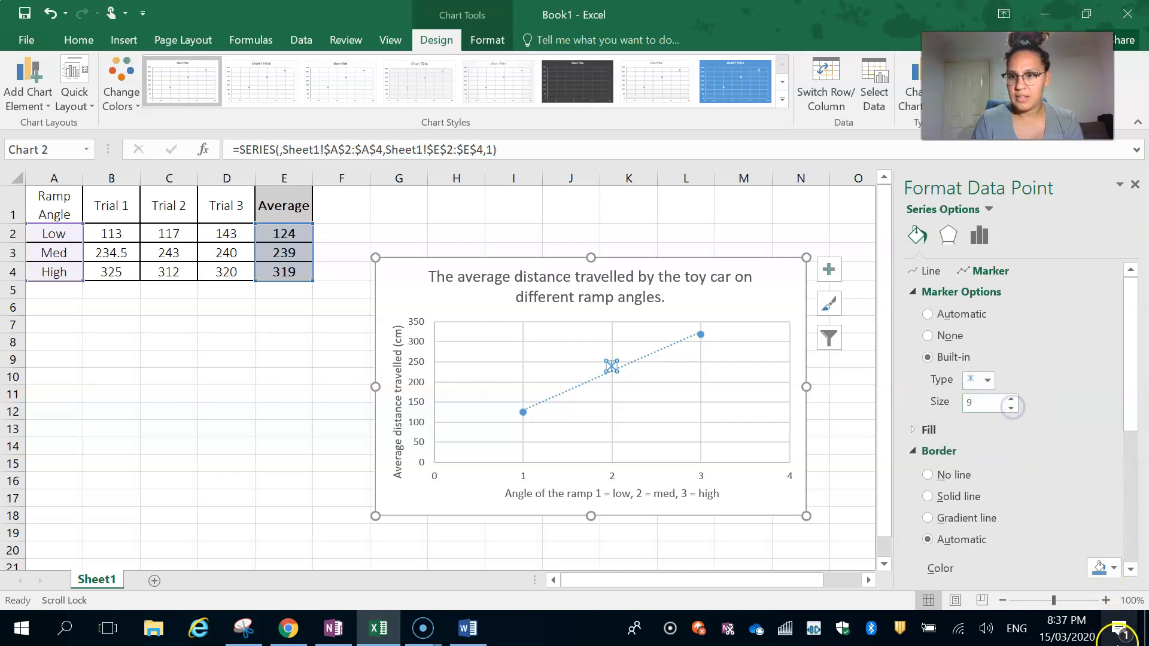
- Colour the middle marker's border red and give the other data points the same red asterisk marker at size 9
{"action": "left_click", "coordinate": [1114, 567]}
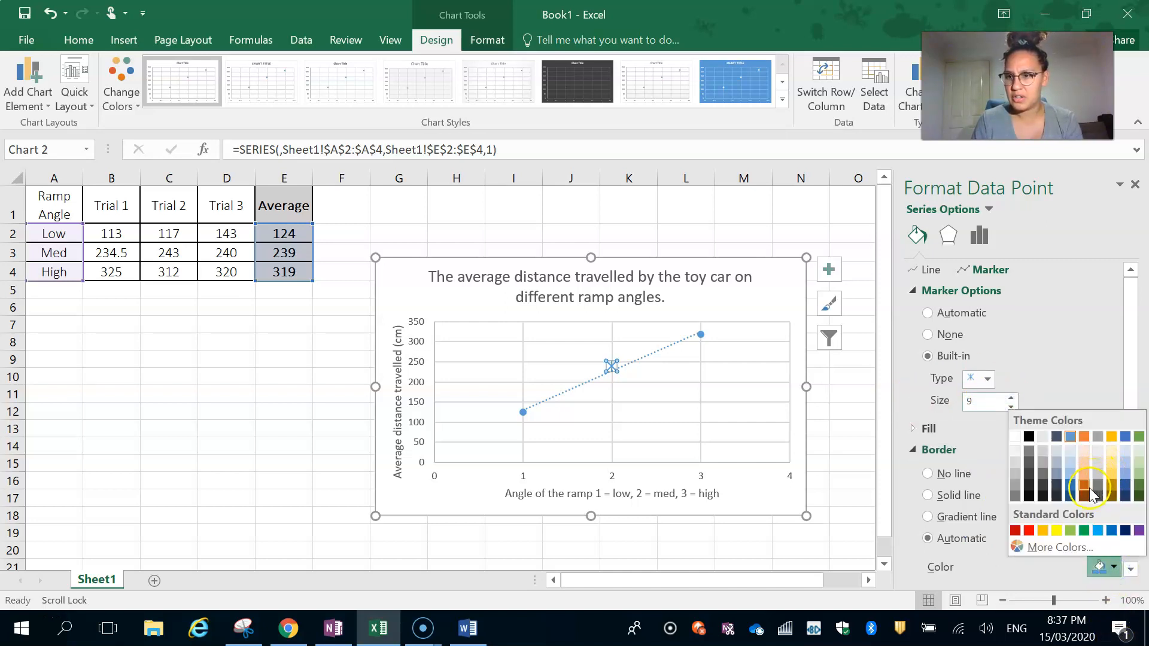
{"action": "left_click", "coordinate": [1029, 530]}
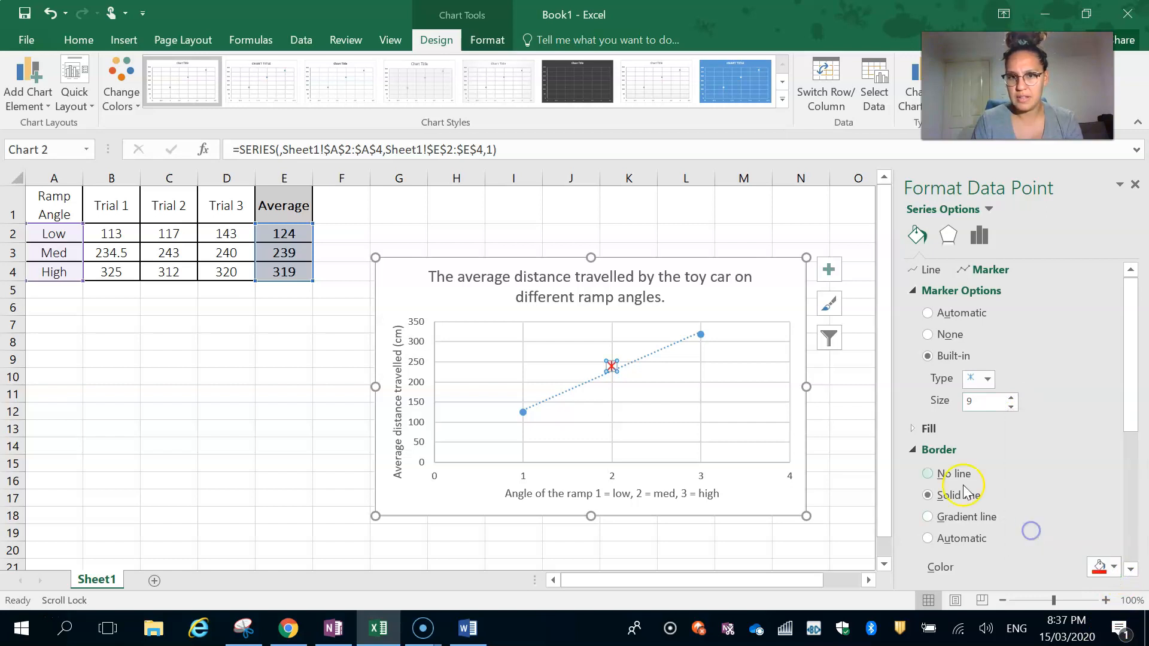
{"action": "left_click", "coordinate": [790, 478]}
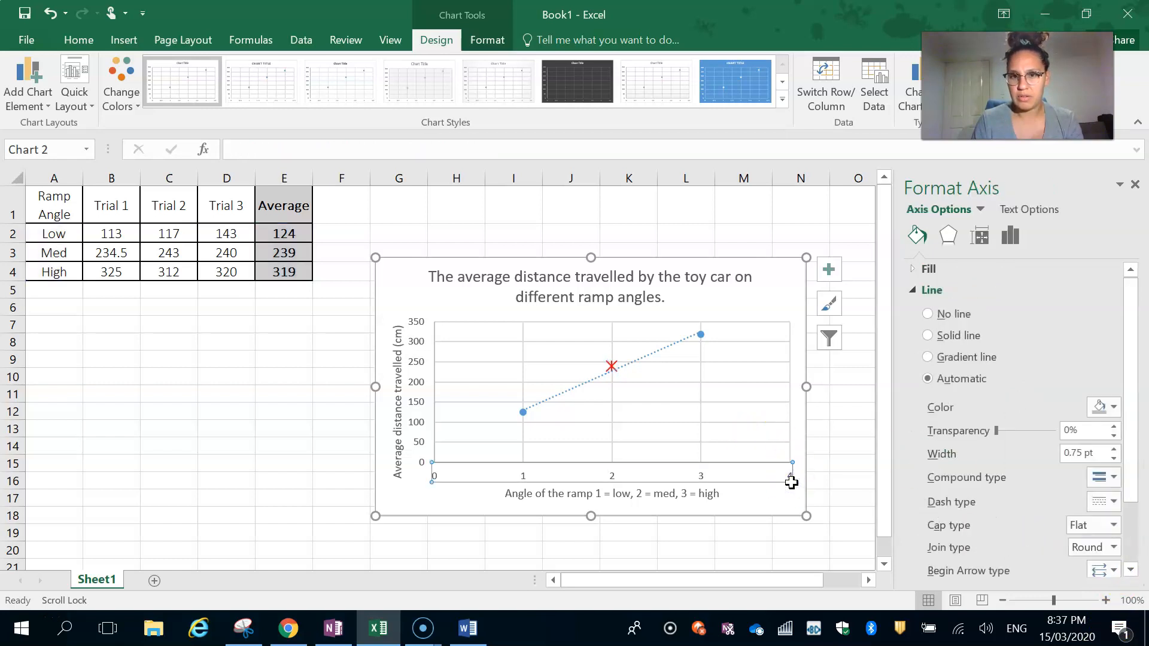
{"action": "left_click", "coordinate": [700, 333]}
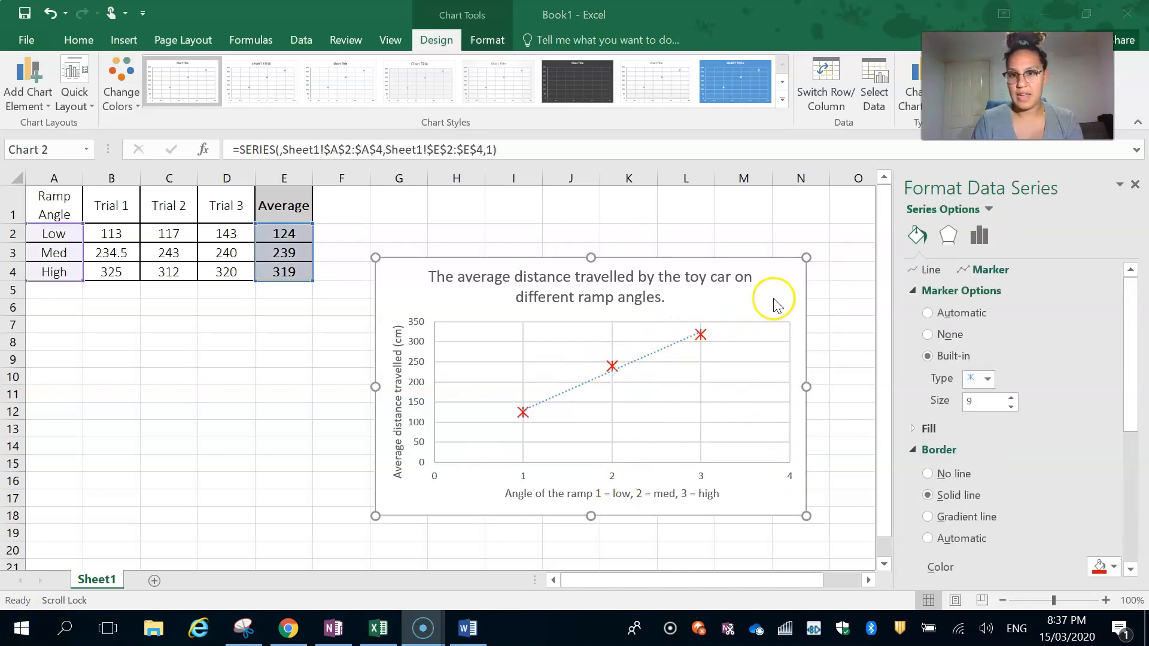
- Enlarge the chart by extending its upper-left corner into cell F1 beside the data table
{"action": "left_click", "coordinate": [773, 299]}
{"action": "mouse_move", "coordinate": [520, 415]}
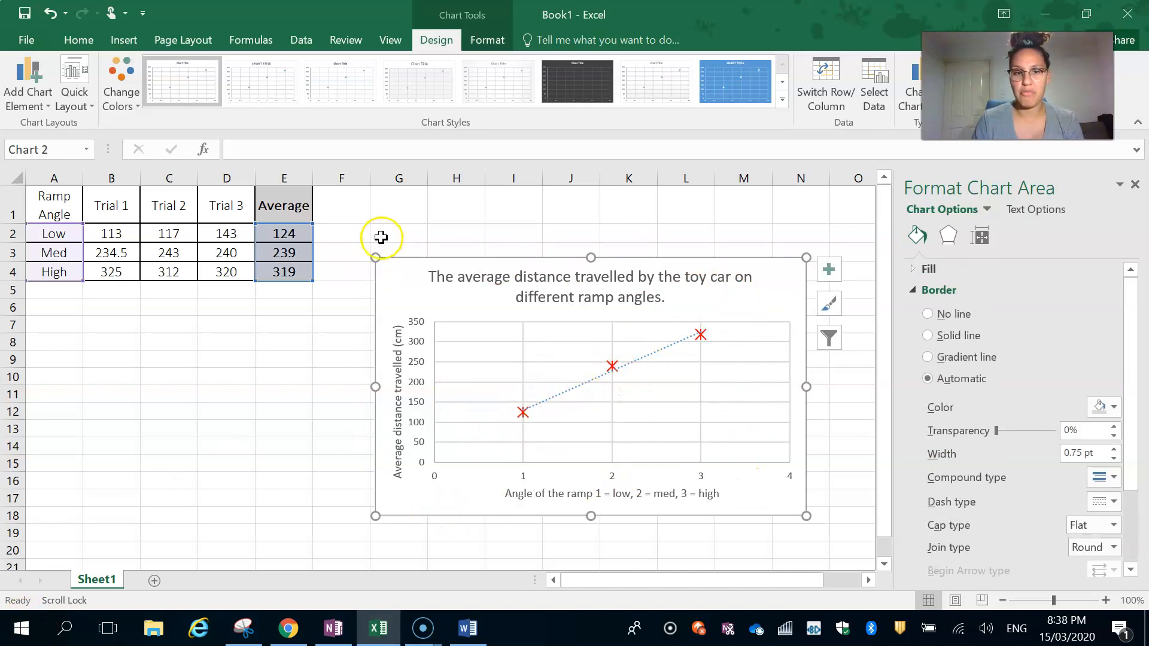
{"action": "left_click_drag", "start_coordinate": [376, 258], "coordinate": [338, 205]}
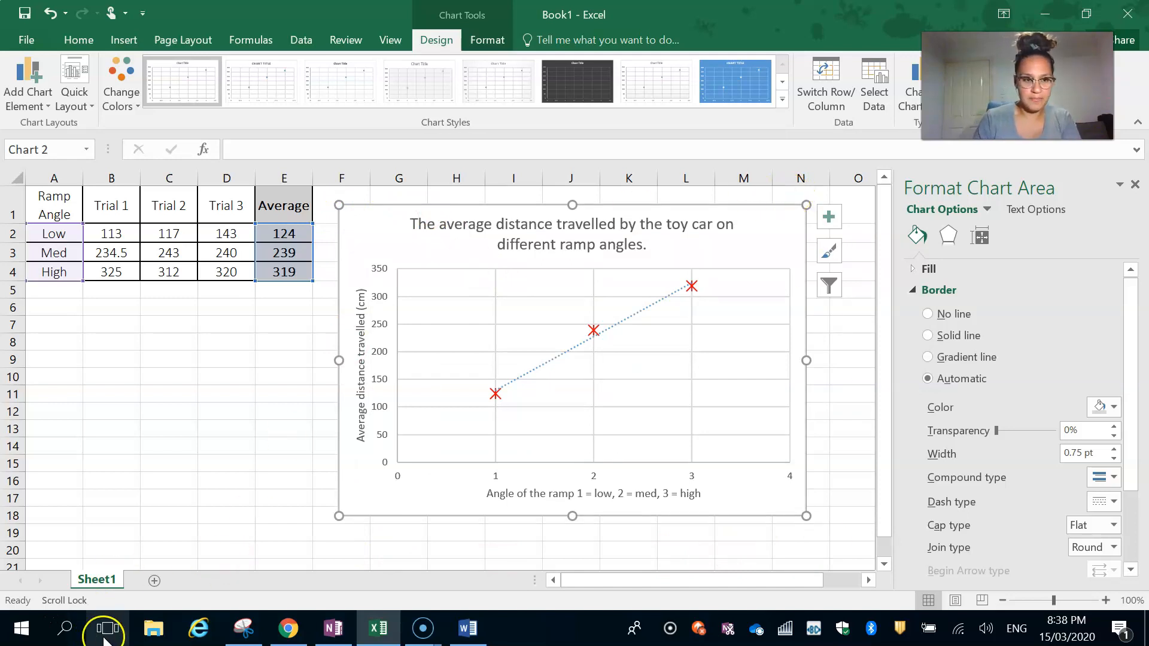
- Switch to the Word document video scaffold.doc and paste the chart above the "Graphical representation of data" heading
{"action": "left_click", "coordinate": [450, 629]}
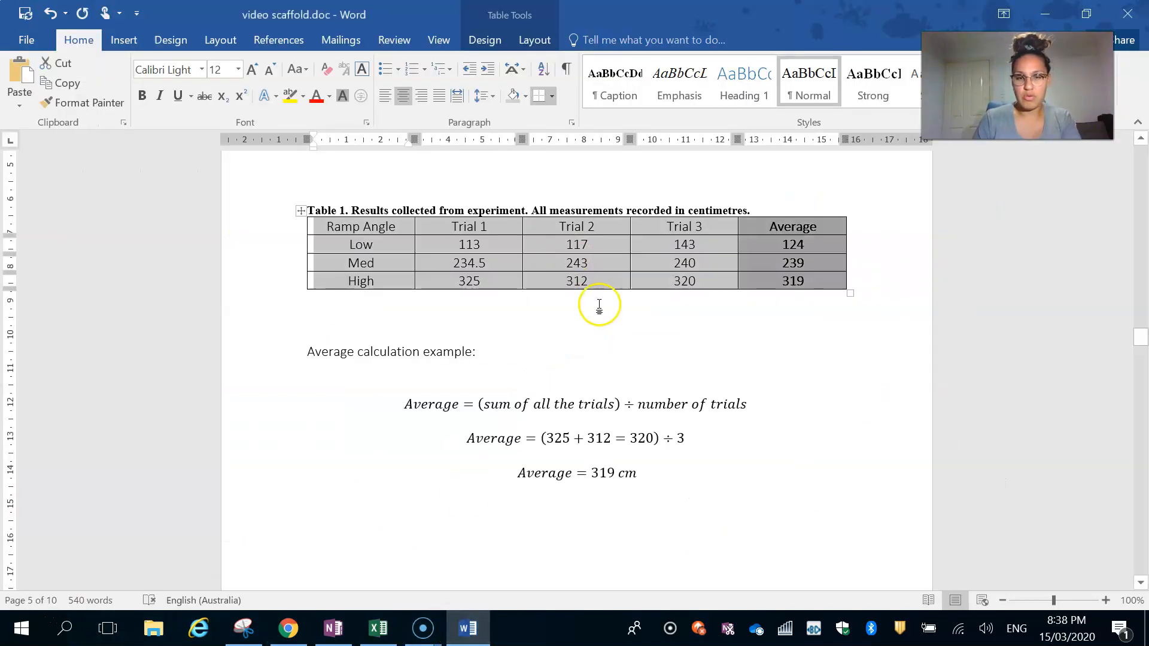
{"action": "scroll", "coordinate": [598, 308], "scroll_direction": "down", "scroll_amount": 10}
{"action": "scroll", "coordinate": [600, 311], "scroll_direction": "down", "scroll_amount": 12}
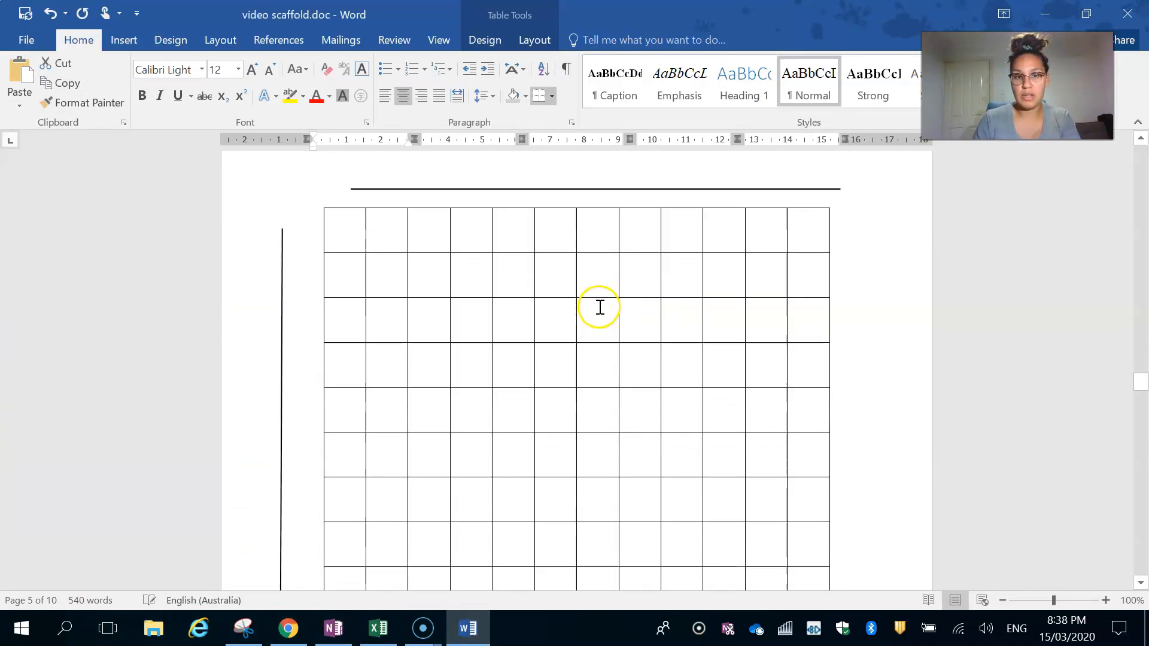
{"action": "scroll", "coordinate": [595, 288], "scroll_direction": "up", "scroll_amount": 8}
{"action": "scroll", "coordinate": [620, 223], "scroll_direction": "down", "scroll_amount": 4}
{"action": "scroll", "coordinate": [640, 226], "scroll_direction": "up", "scroll_amount": 2}
{"action": "left_click", "coordinate": [694, 293]}
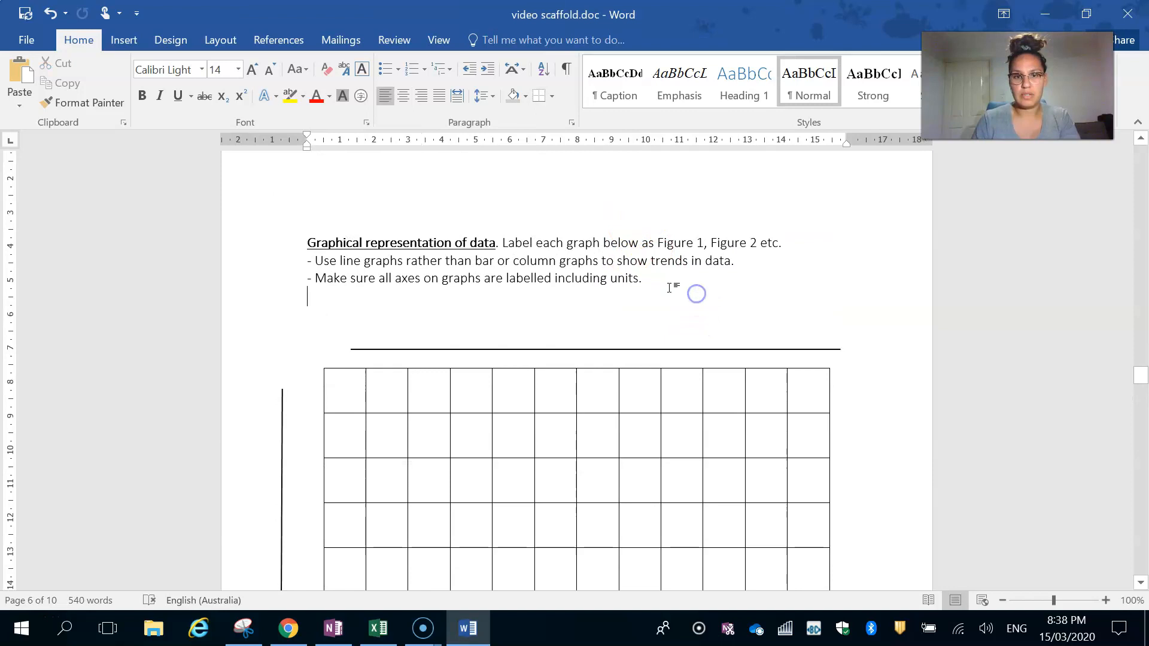
{"action": "scroll", "coordinate": [420, 269], "scroll_direction": "up", "scroll_amount": 6}
{"action": "left_click", "coordinate": [339, 448]}
{"action": "left_click", "coordinate": [336, 411]}
{"action": "key", "text": "ctrl+v"}
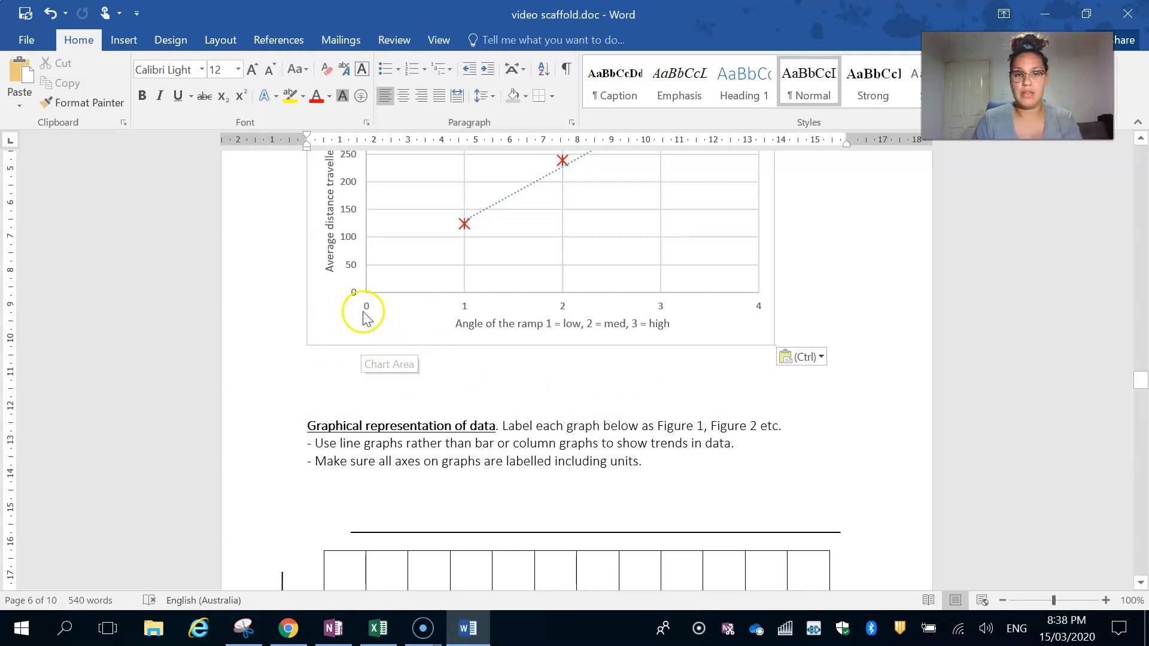
- Insert a caption labelled "Figure 1" below the pasted chart and begin its text with ". Graph"
{"action": "left_click", "coordinate": [362, 332]}
{"action": "scroll", "coordinate": [361, 333], "scroll_direction": "up", "scroll_amount": 1}
{"action": "scroll", "coordinate": [353, 389], "scroll_direction": "up", "scroll_amount": 3}
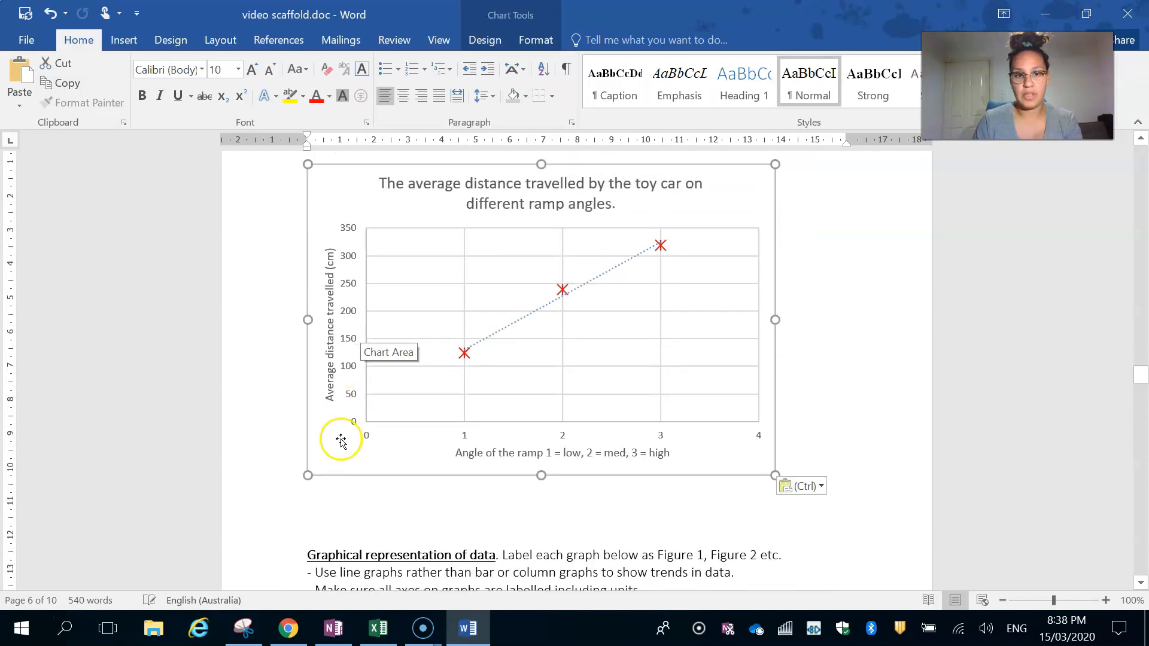
{"action": "right_click", "coordinate": [339, 470]}
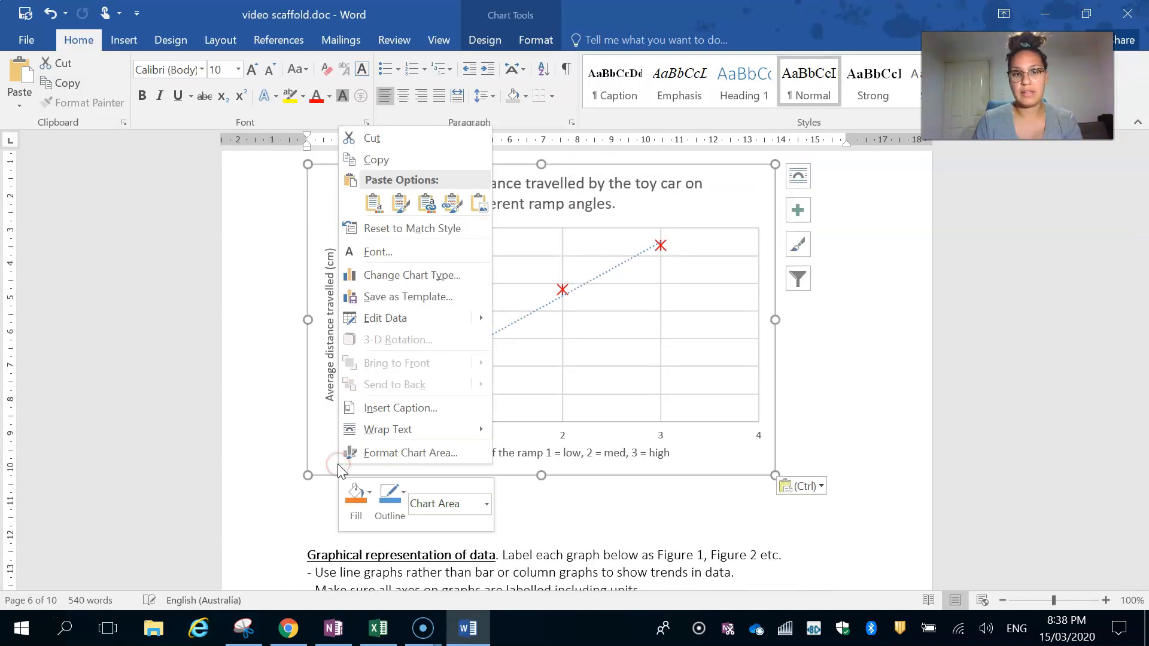
{"action": "left_click", "coordinate": [409, 412]}
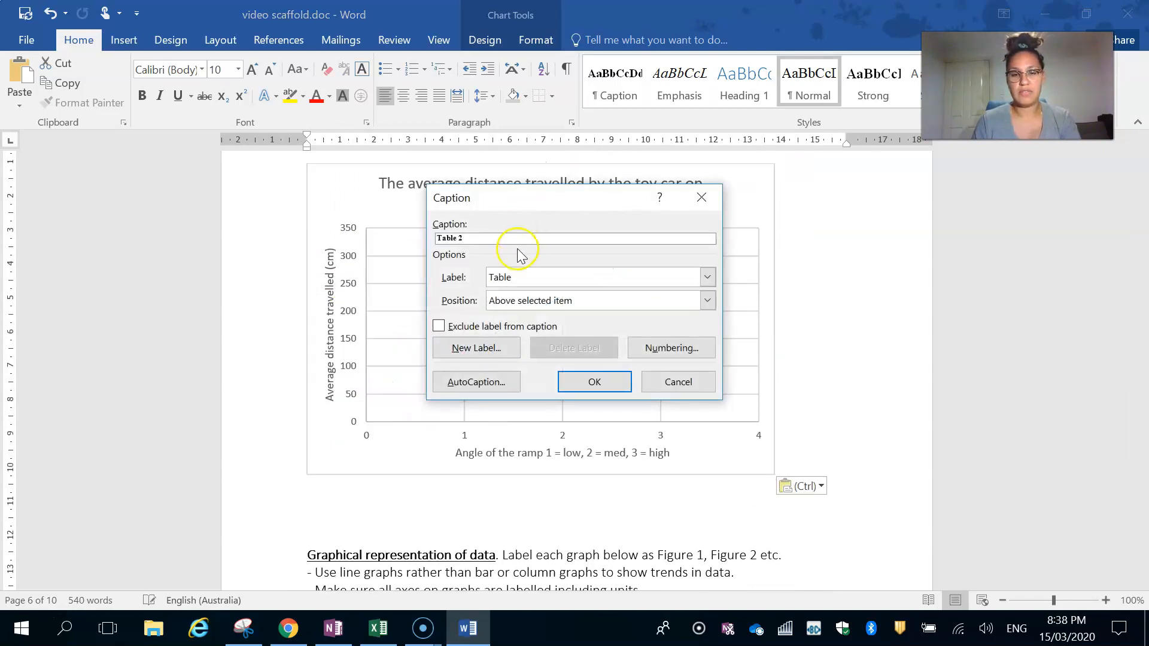
{"action": "left_click", "coordinate": [494, 277]}
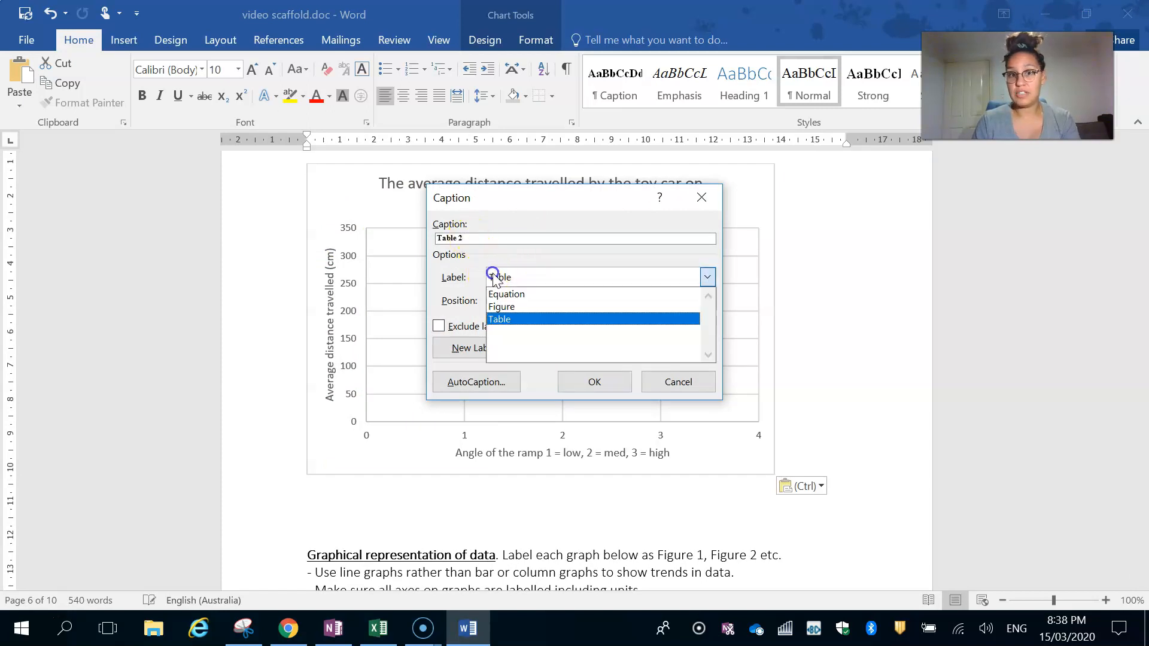
{"action": "left_click", "coordinate": [499, 305]}
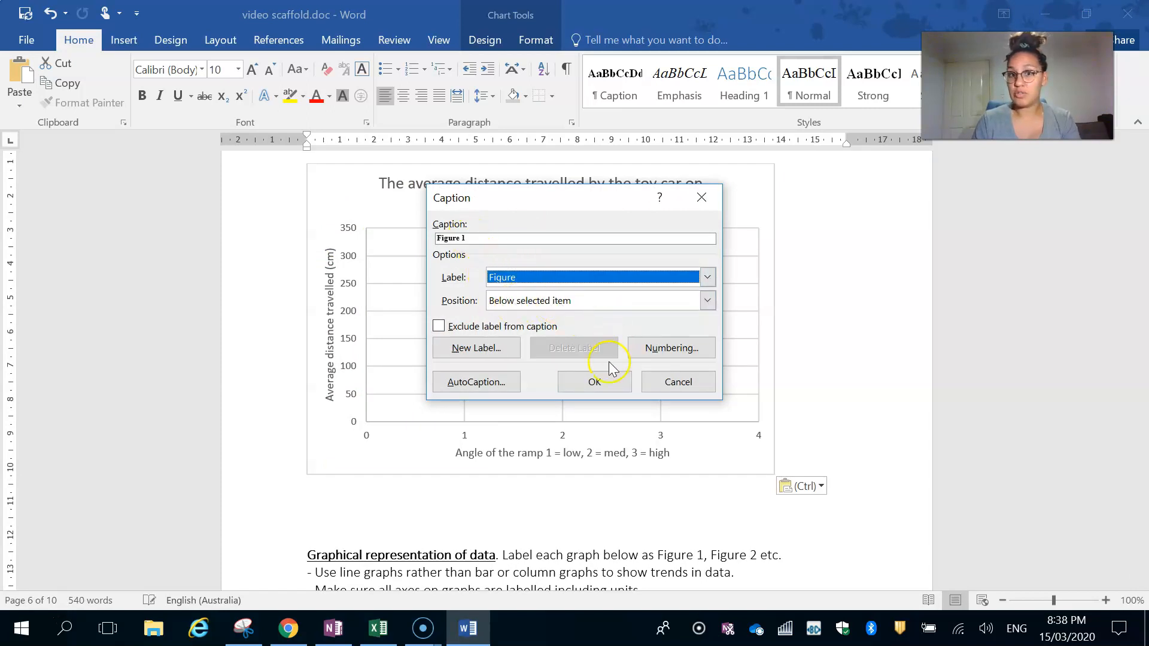
{"action": "left_click", "coordinate": [593, 382]}
{"action": "type", "text": ". Graph"}
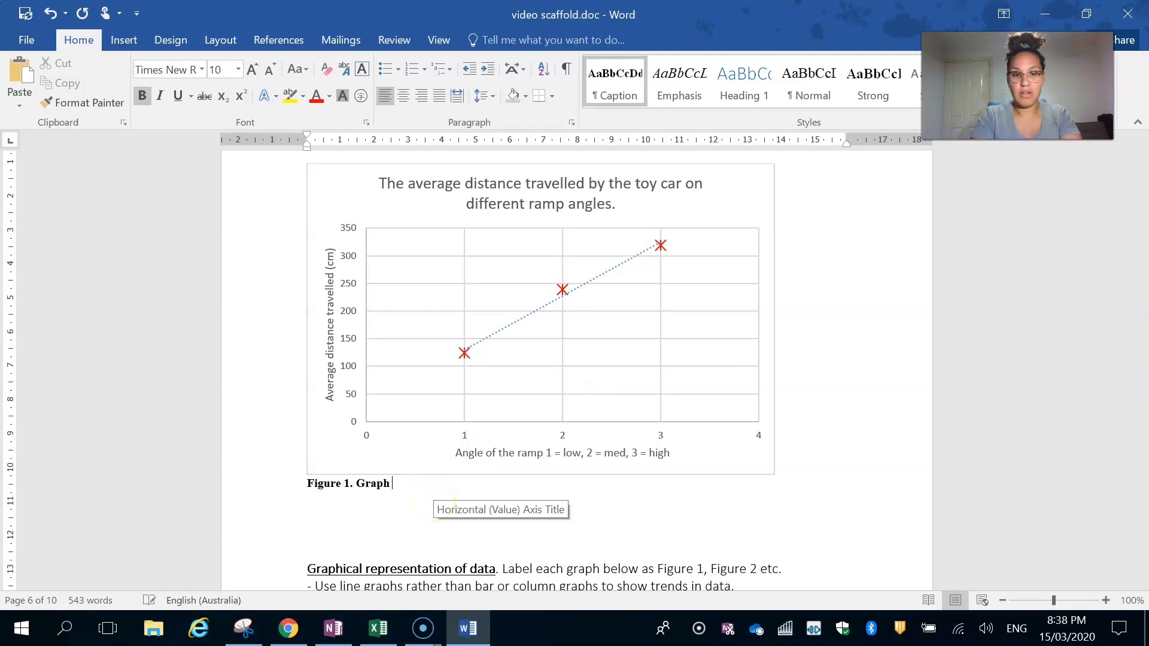